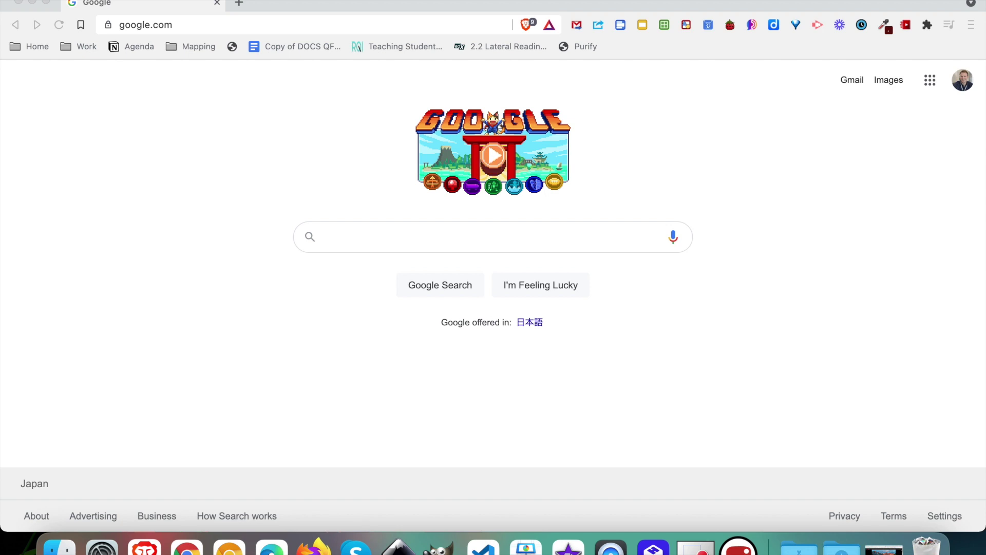
- Open Google Earth from the Google apps list
click(926, 144)
click(930, 85)
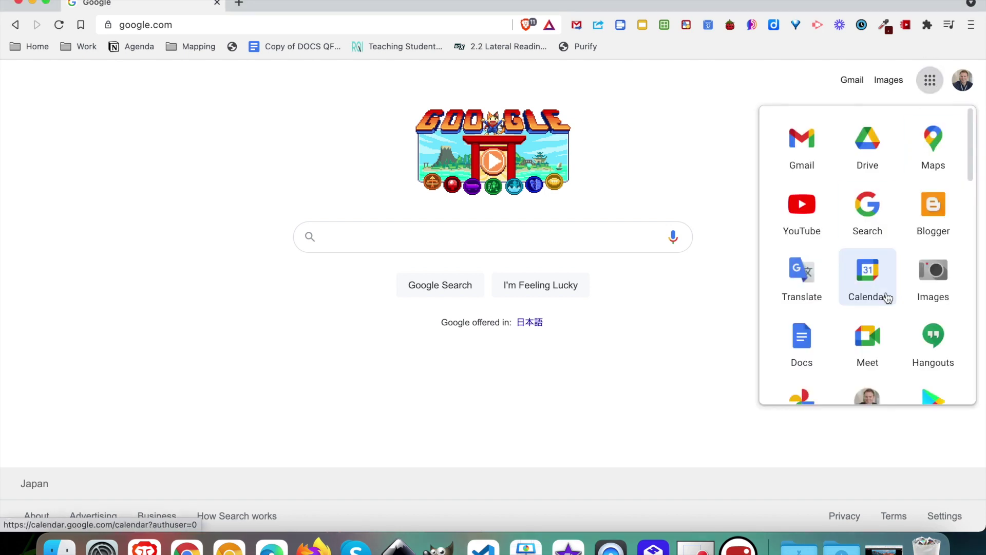
scroll(885, 297, down, 5)
scroll(887, 295, down, 5)
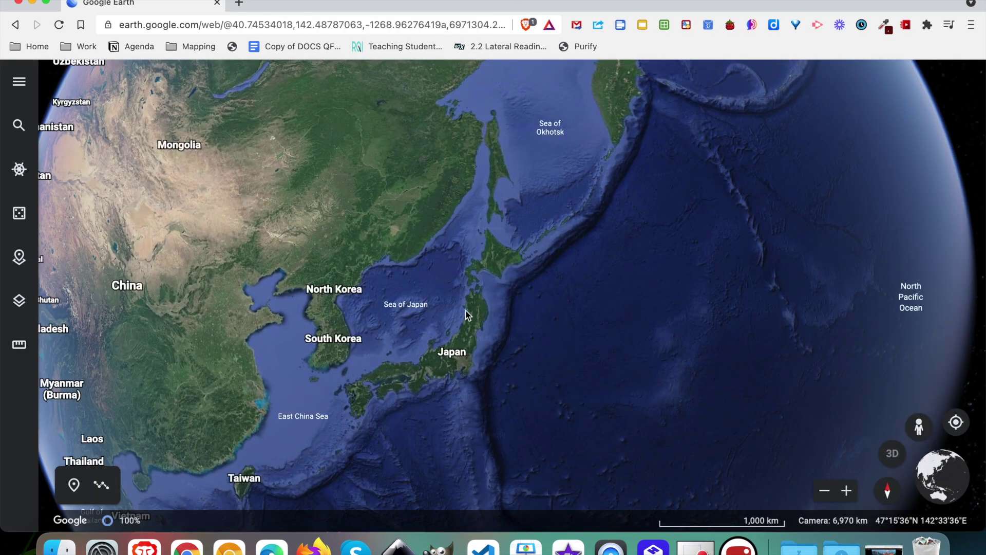
- Zoom and pan the globe to frame the Izu coast around Ajiro and Usami
scroll(443, 372, down, 5)
scroll(500, 385, down, 10)
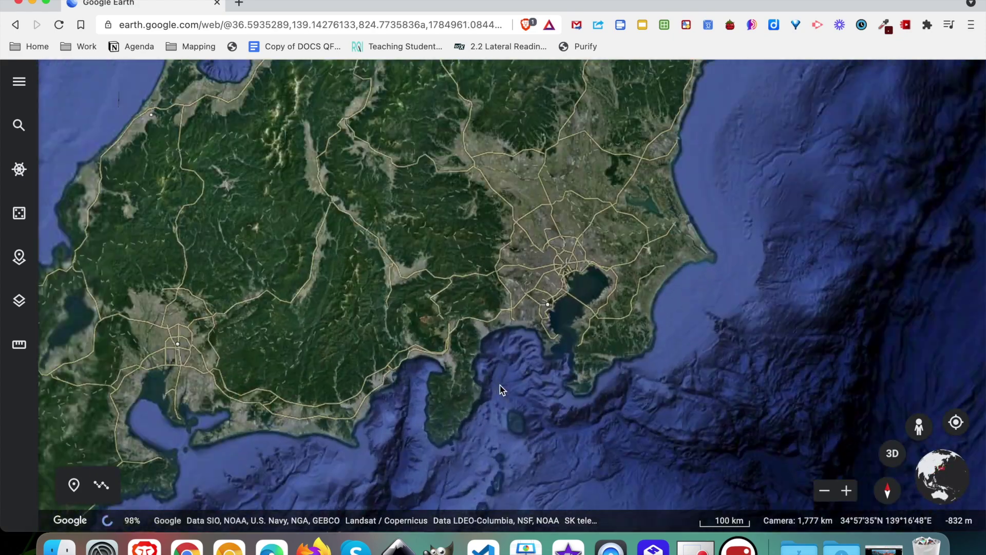
scroll(472, 390, down, 5)
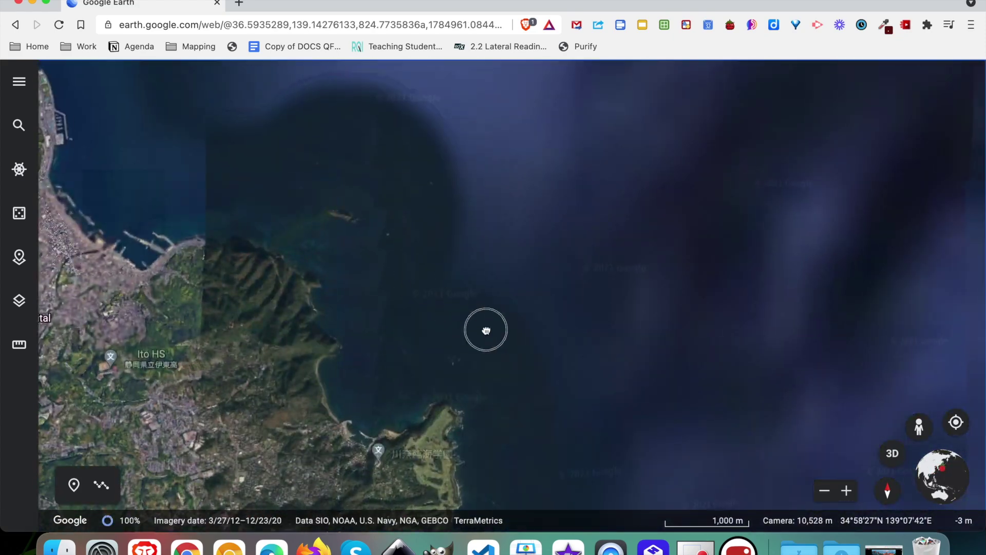
scroll(395, 336, up, 3)
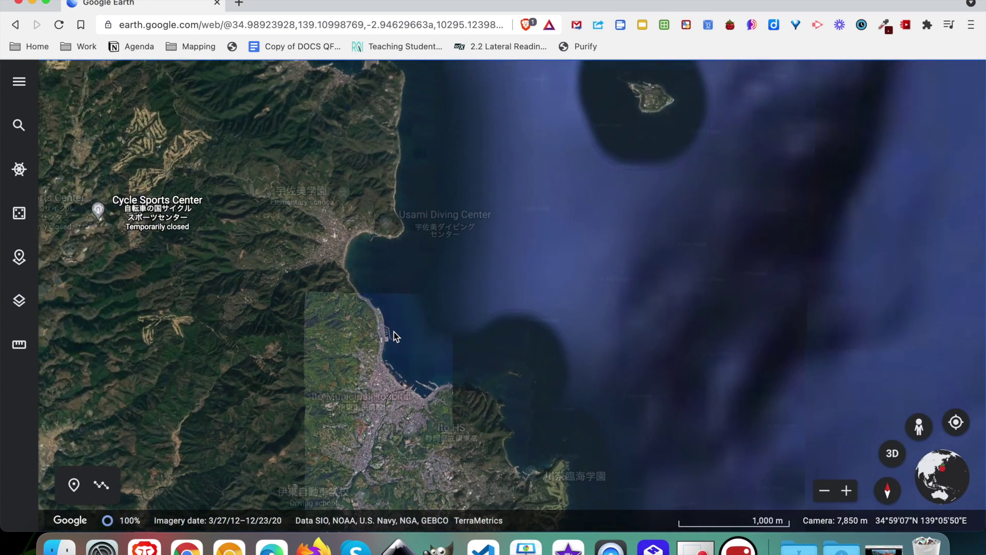
drag(396, 335, 385, 468)
drag(359, 242, 391, 224)
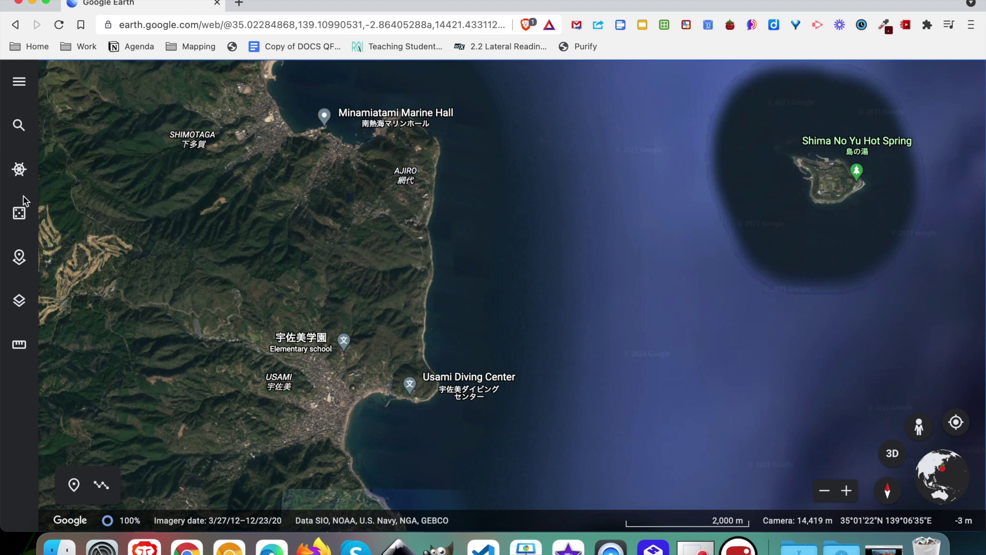
click(19, 258)
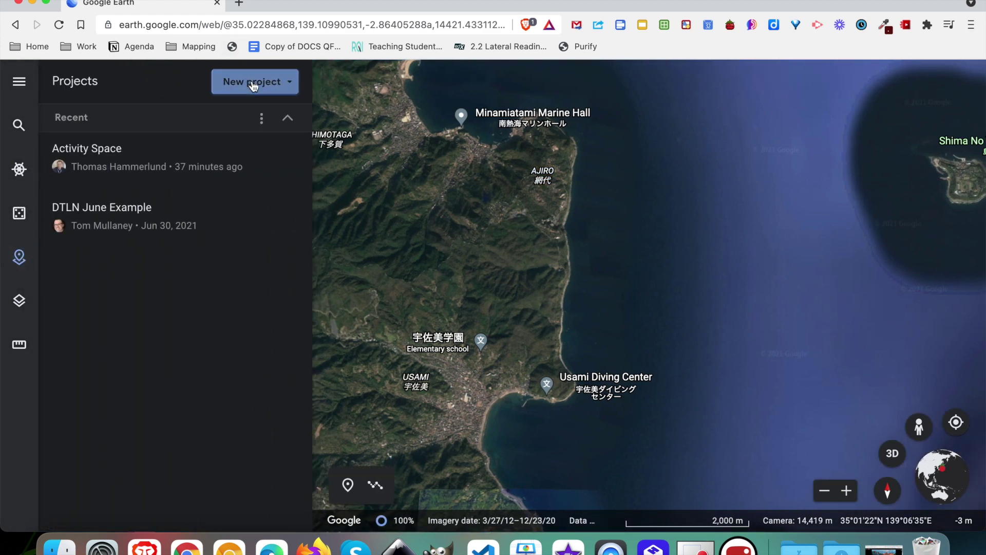
- Create a new Google Drive project and title it 'Shogun'
click(252, 82)
click(272, 103)
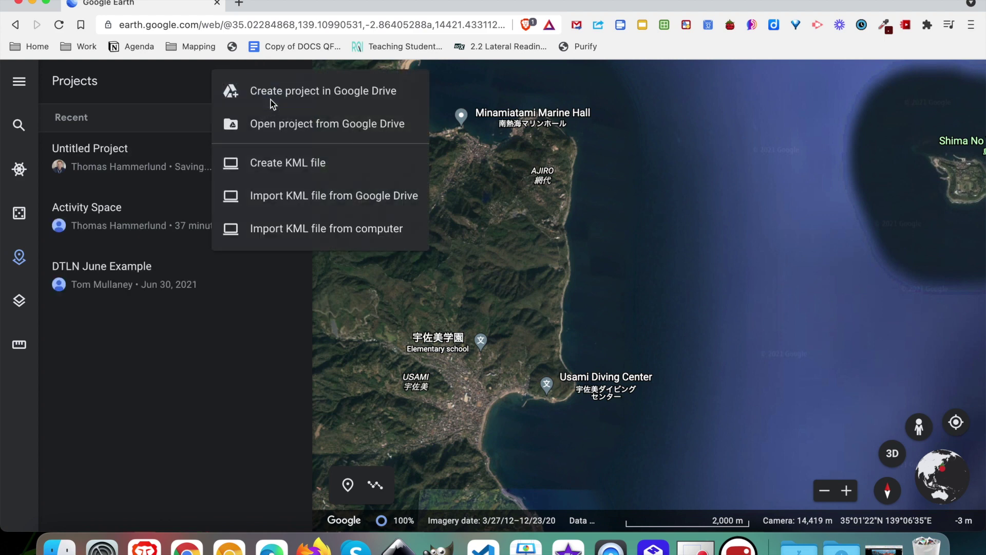
click(129, 168)
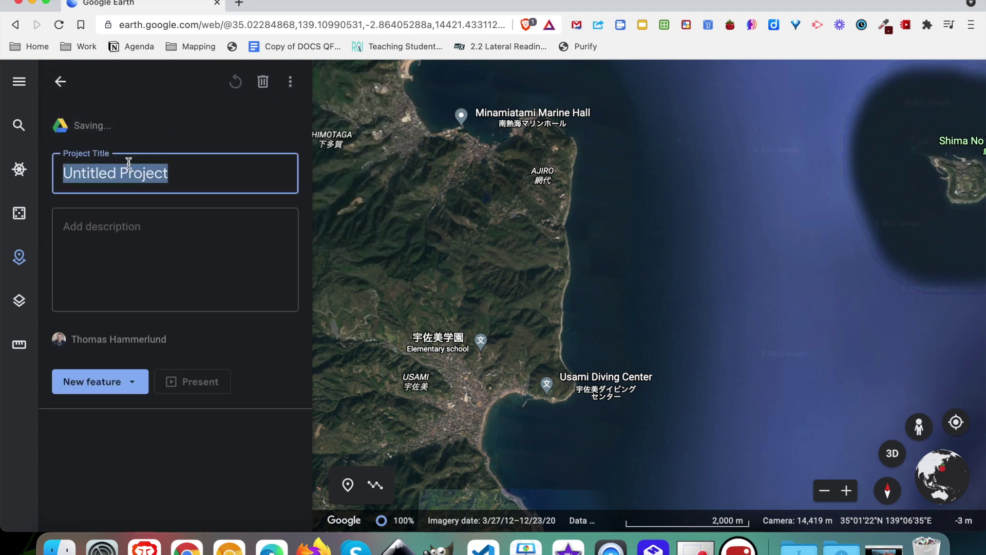
text(Shogun)
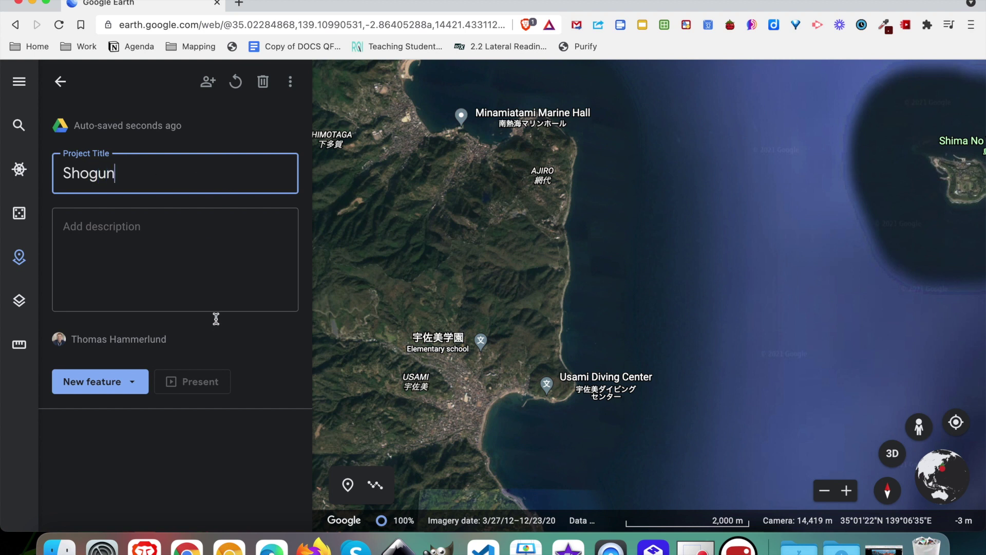
key(Return)
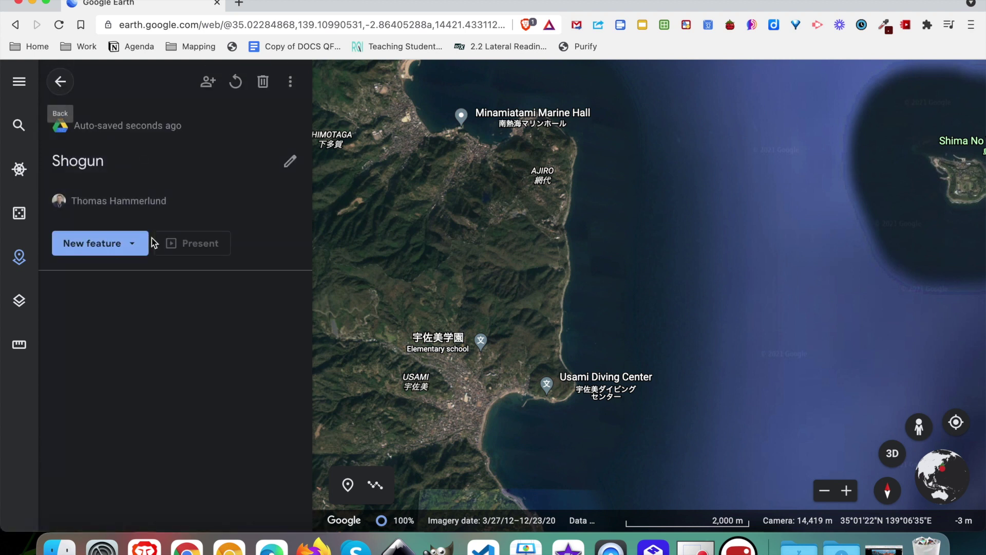
click(133, 244)
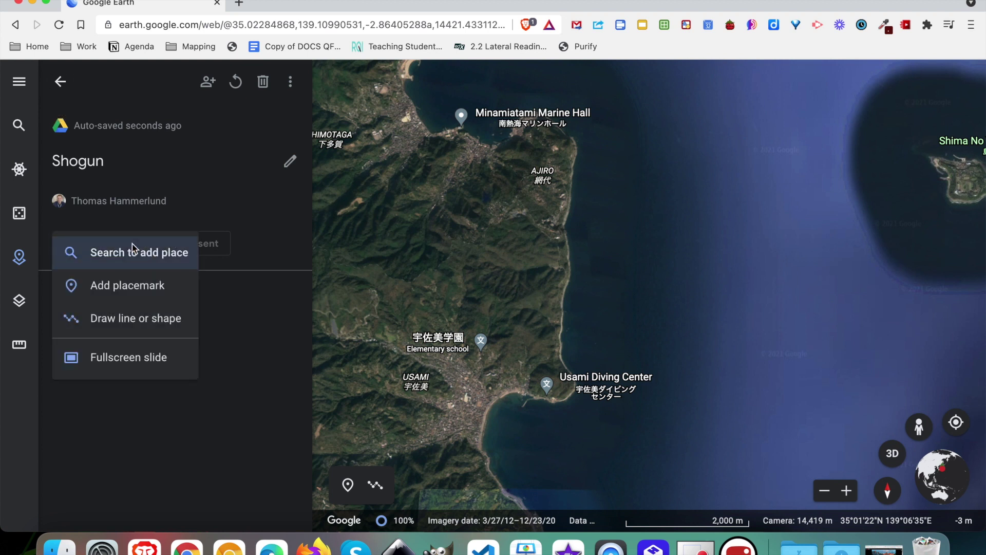
- Drop a placemark titled 'Ajiro' on Ajiro harbour town and save it to the project
click(137, 294)
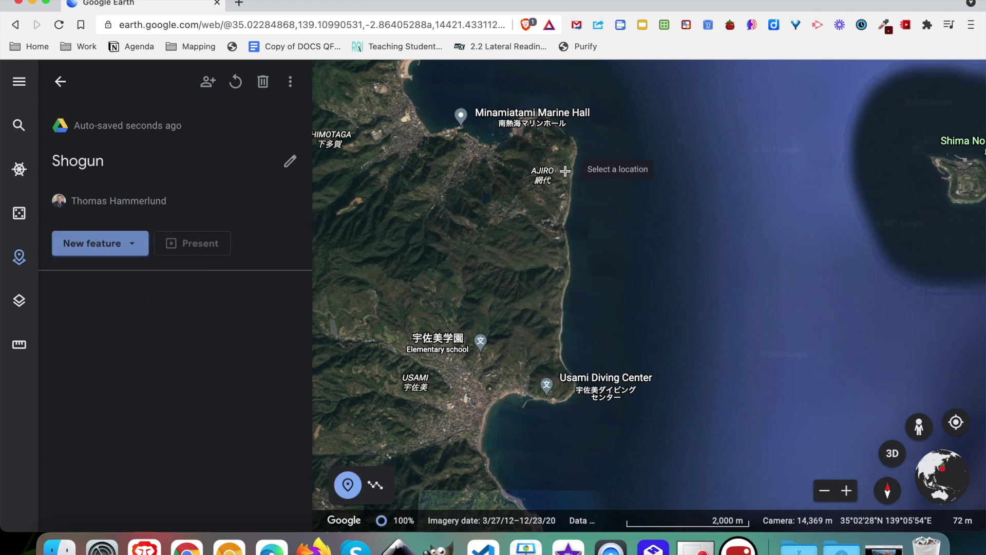
scroll(565, 171, up, 10)
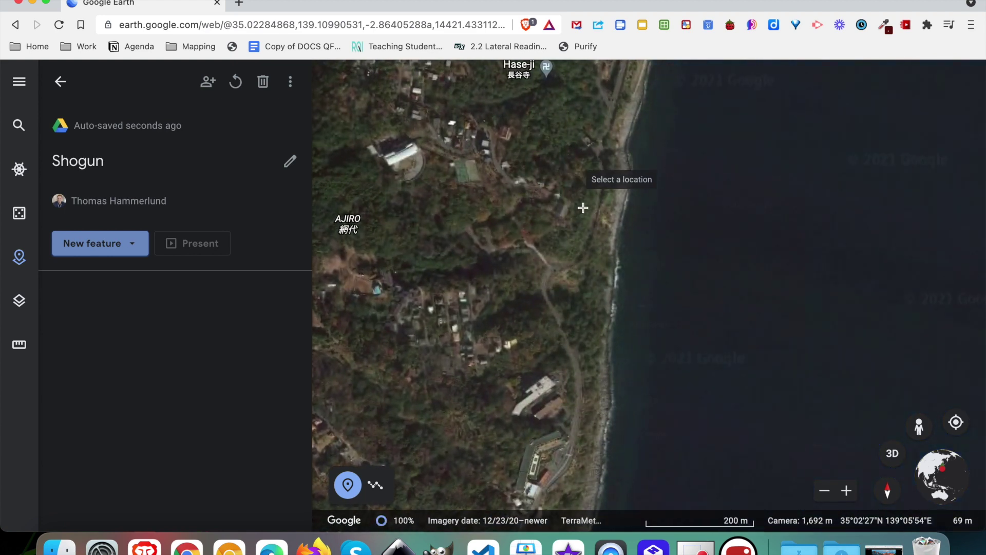
drag(579, 268, 617, 52)
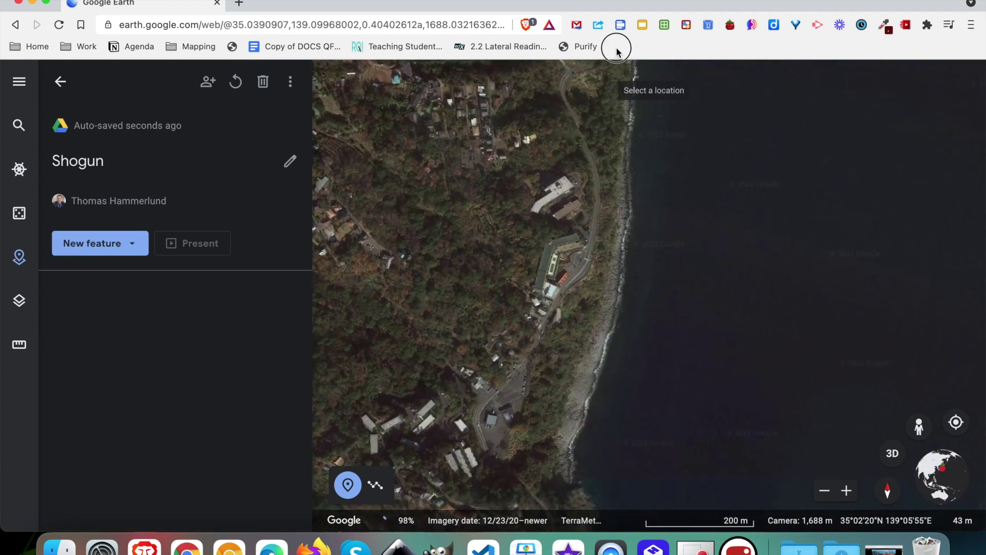
drag(616, 205, 644, 113)
drag(553, 121, 672, 79)
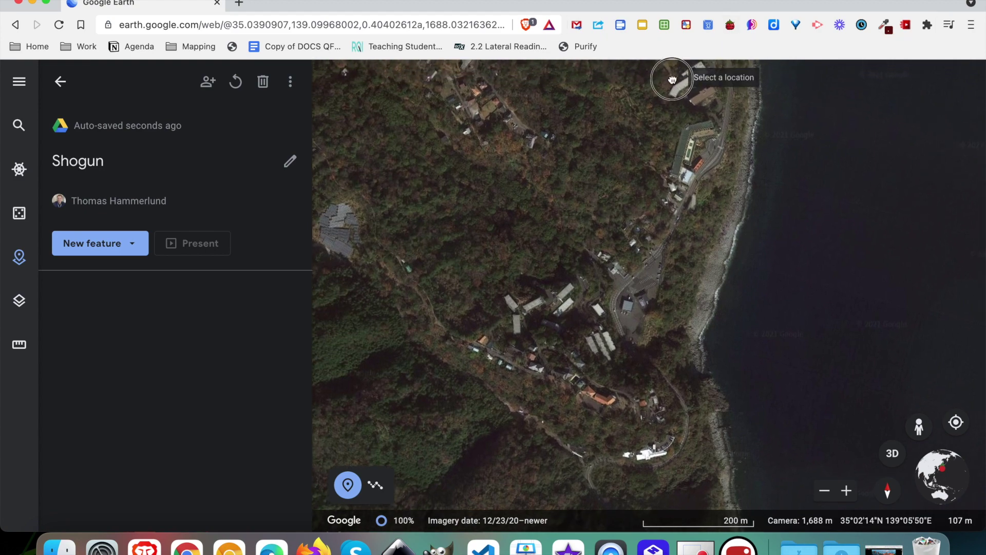
scroll(672, 80, down, 3)
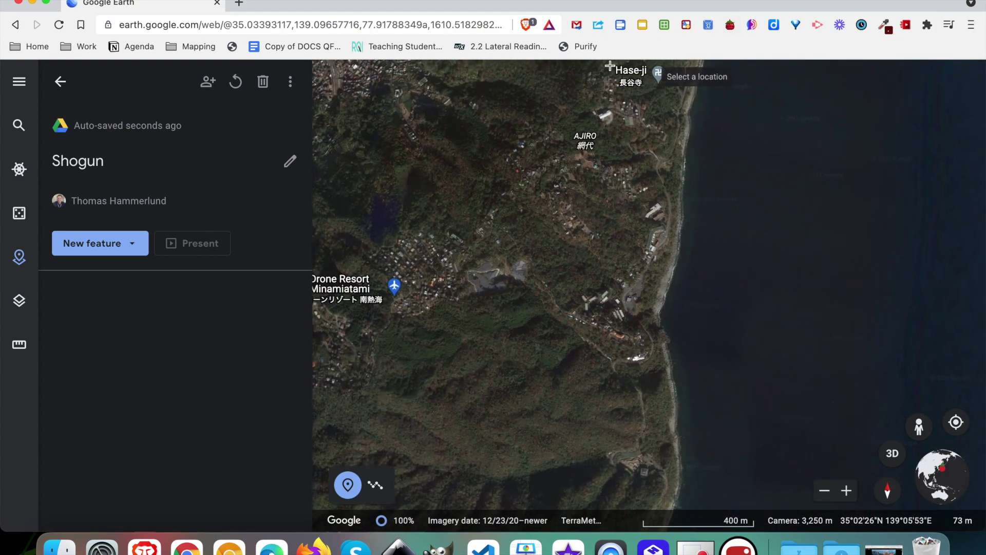
drag(613, 184, 716, 416)
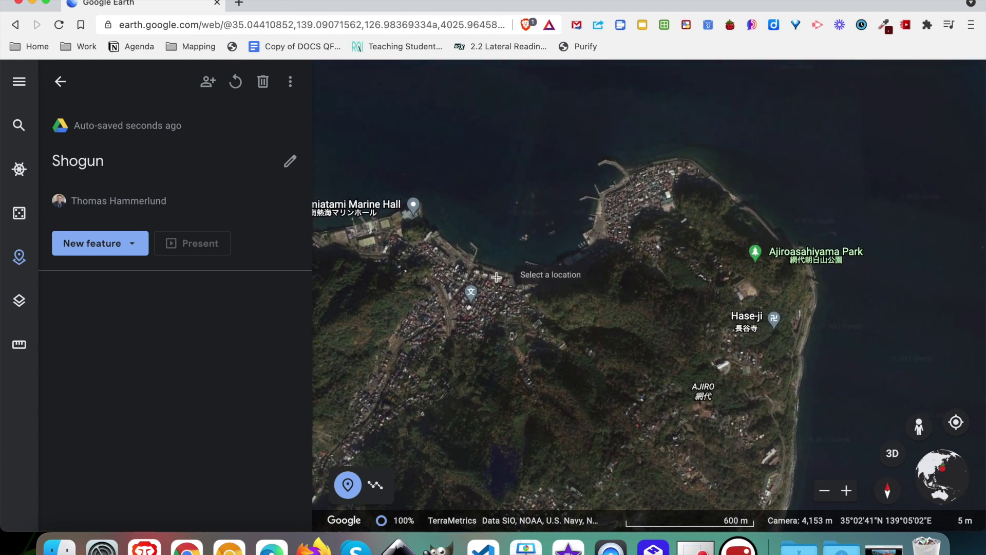
click(494, 278)
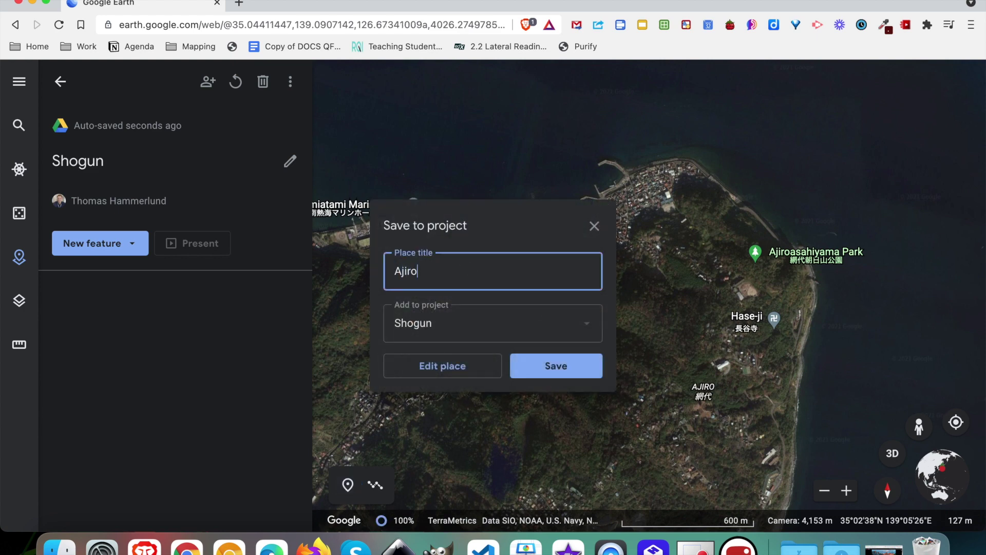
click(559, 371)
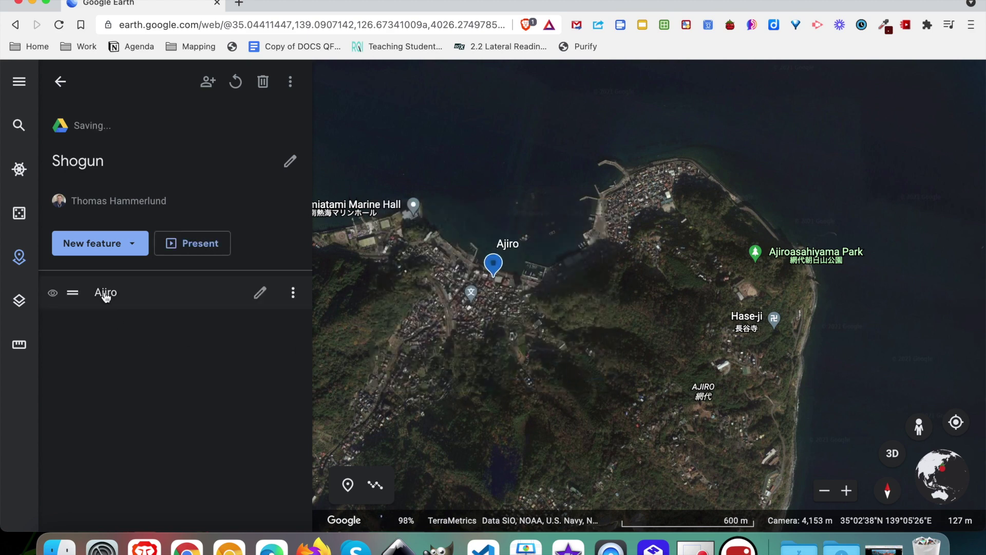
click(260, 293)
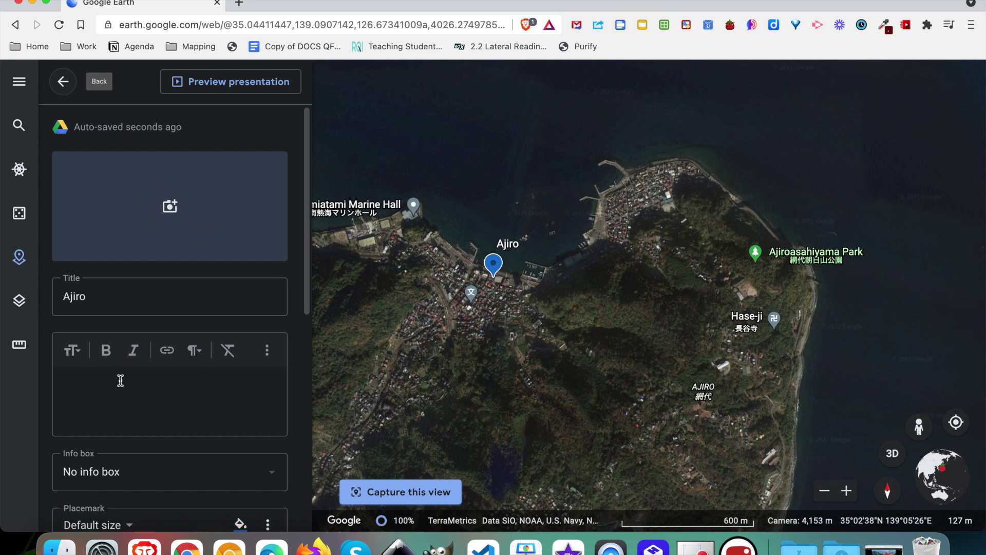
- Give the Ajiro placemark the description 'This is where the Pilot first landed.'
scroll(120, 380, down, 3)
click(146, 246)
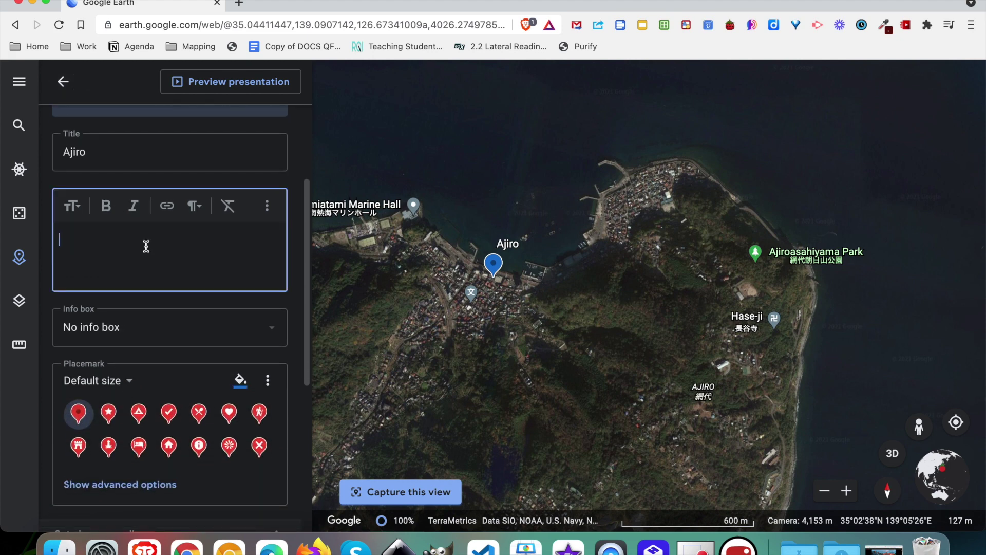
text(This is where the Pilot first landed.)
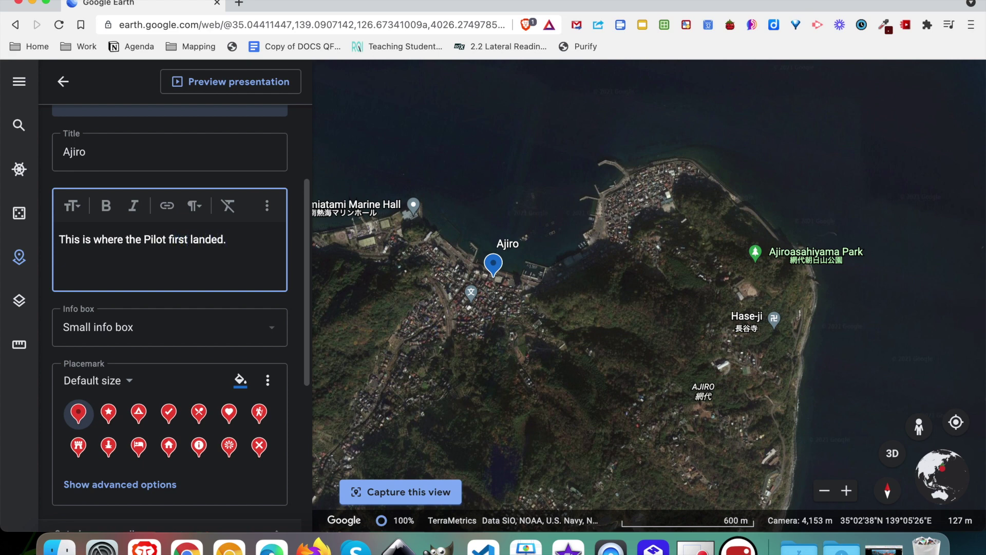
scroll(117, 356, down, 3)
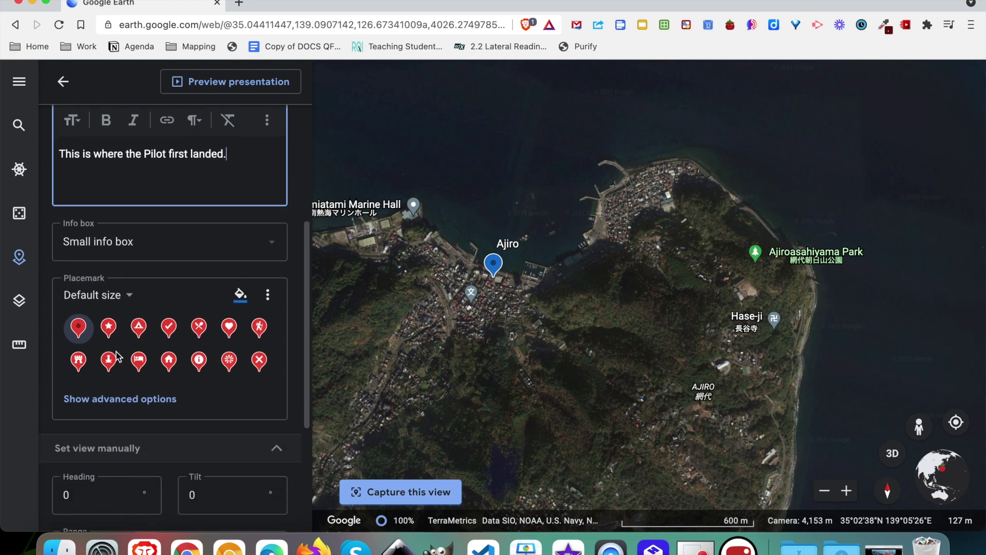
- Search the icon library for 'ship', apply the ship icon to Ajiro, and return to the project
click(264, 298)
click(291, 298)
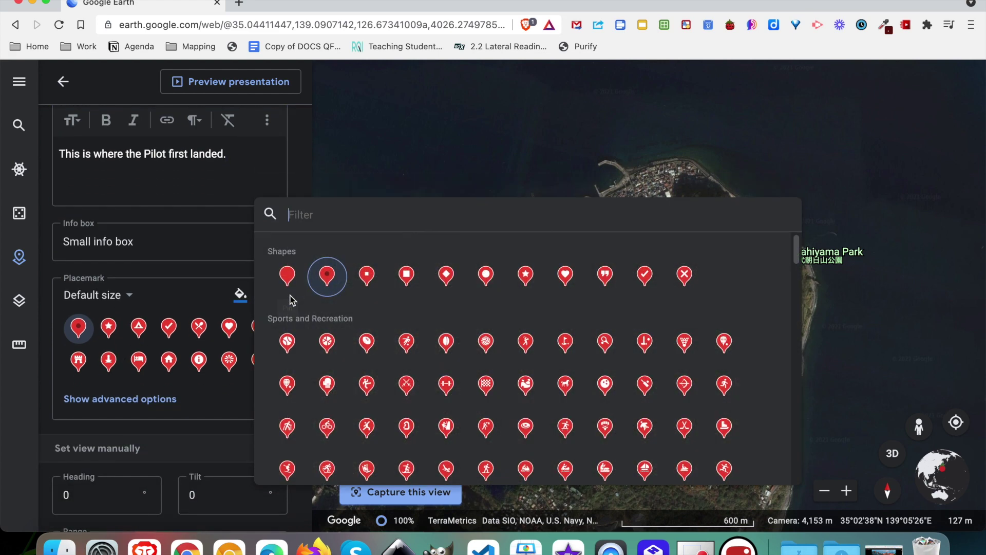
click(332, 215)
text(a)
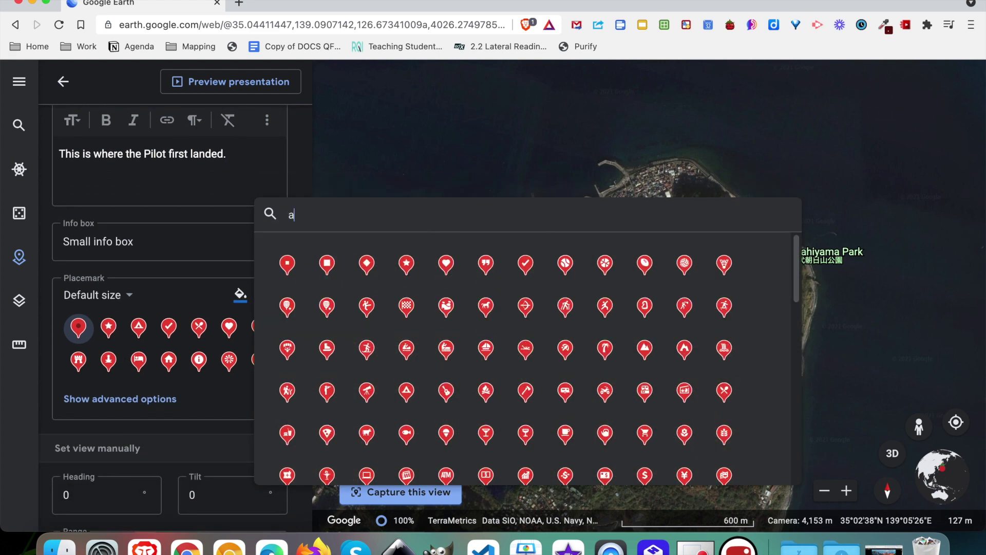
text(ship)
key(BackSpace)
key(BackSpace)
key(BackSpace)
key(BackSpace)
key(BackSpace)
text(shi)
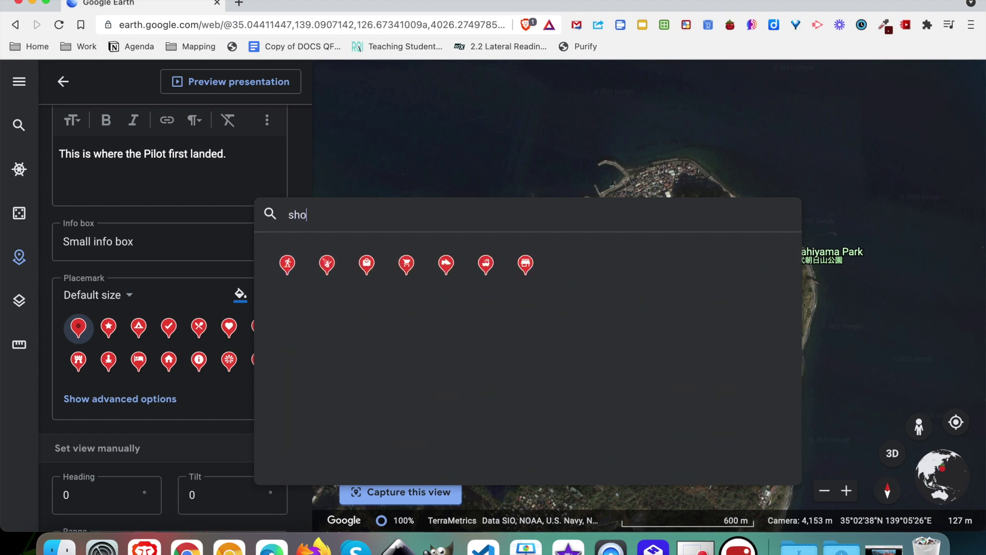
key(BackSpace)
text(ip)
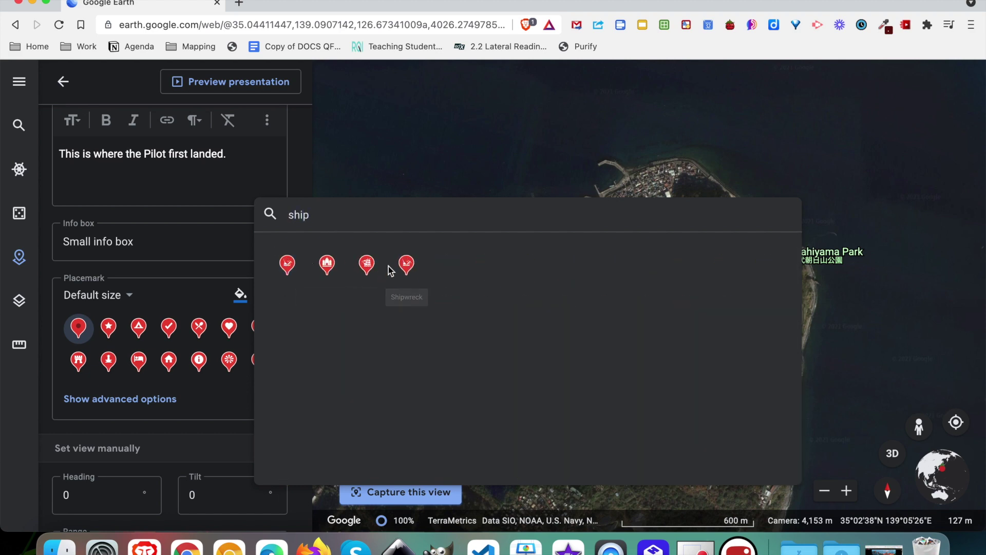
click(365, 261)
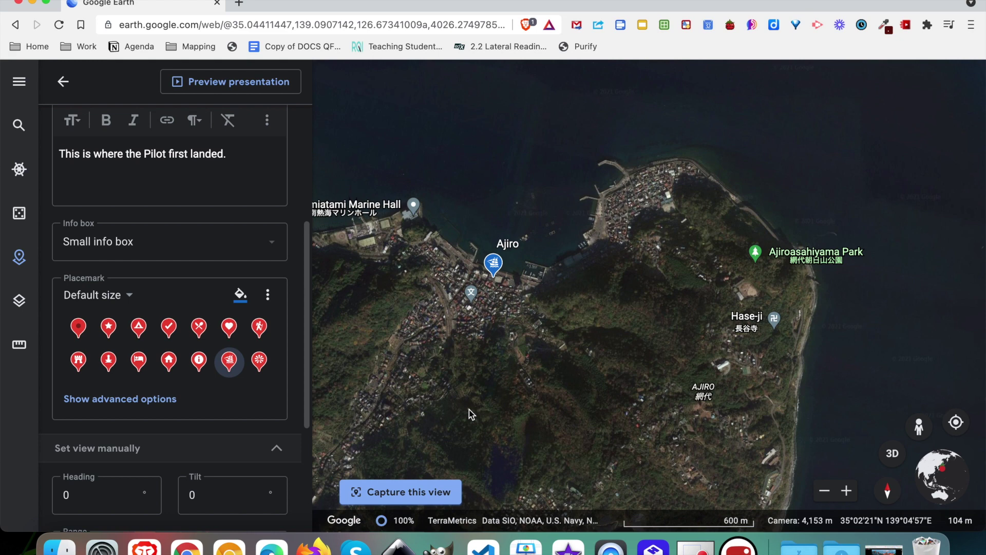
click(63, 81)
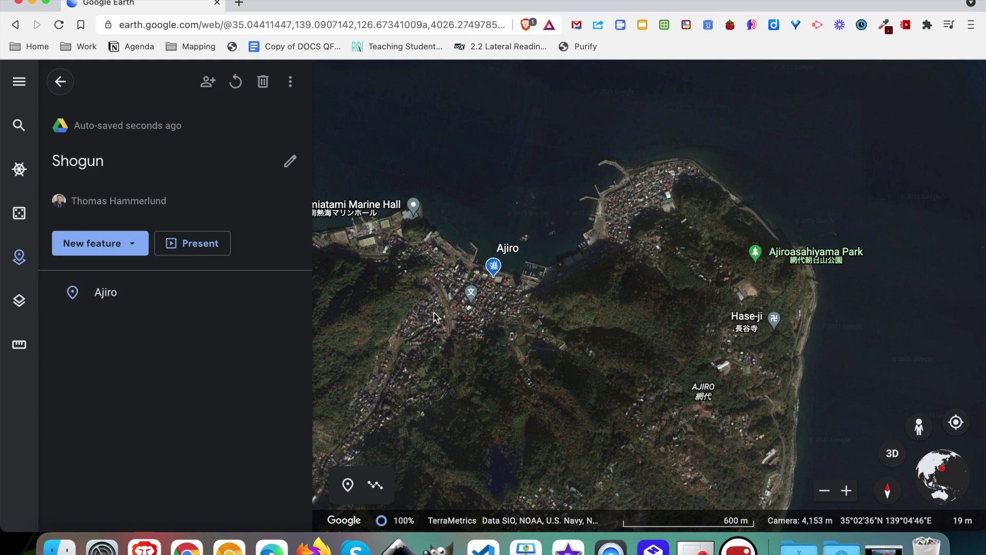
- Zoom out from Ajiro and pan the map west to the Kansai region
scroll(434, 316, down, 2)
scroll(434, 316, down, 5)
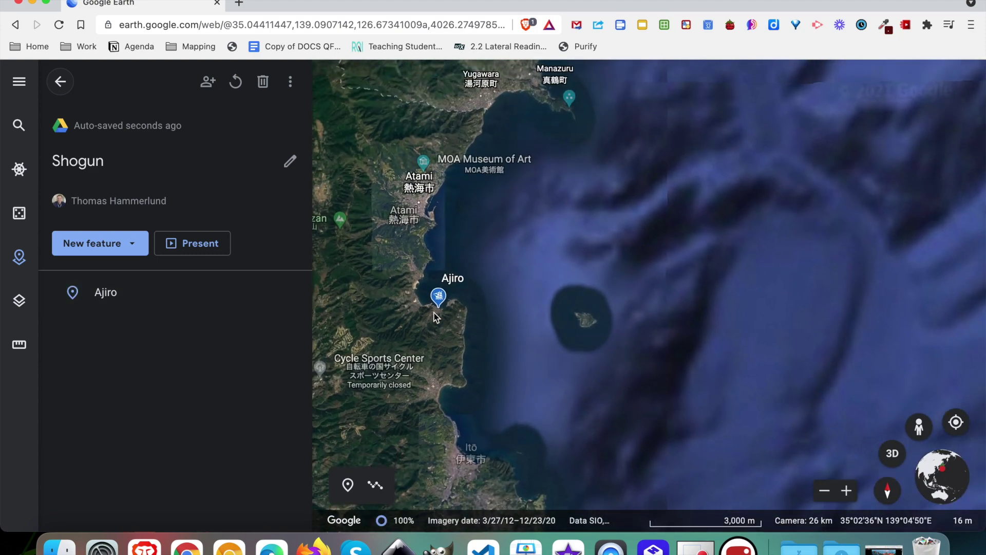
drag(583, 279, 819, 115)
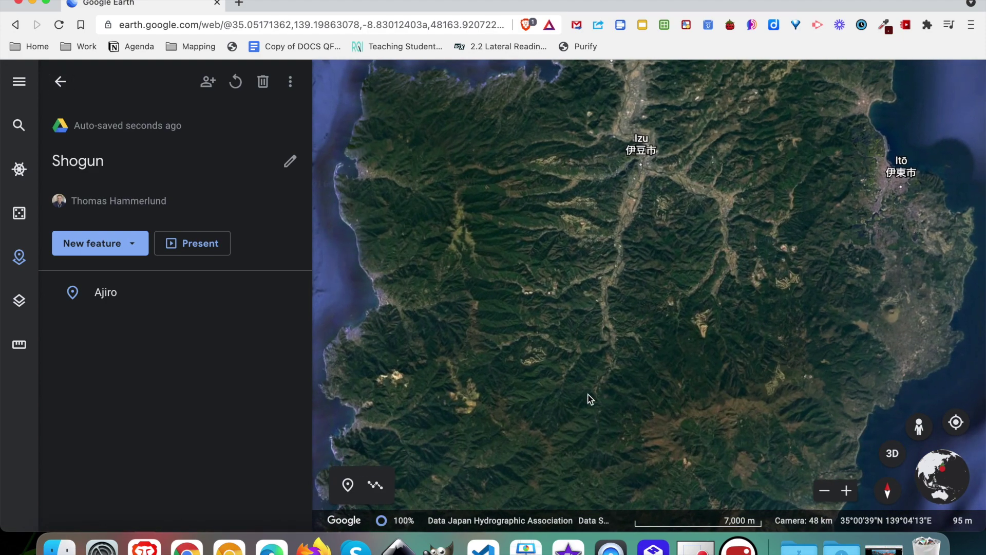
drag(554, 367, 470, 205)
drag(541, 318, 484, 72)
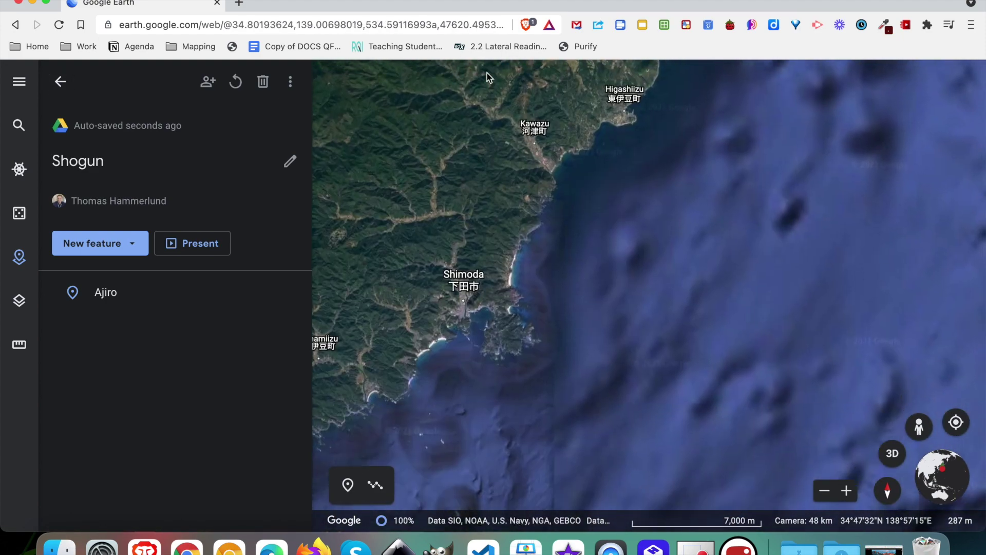
scroll(583, 399, down, 8)
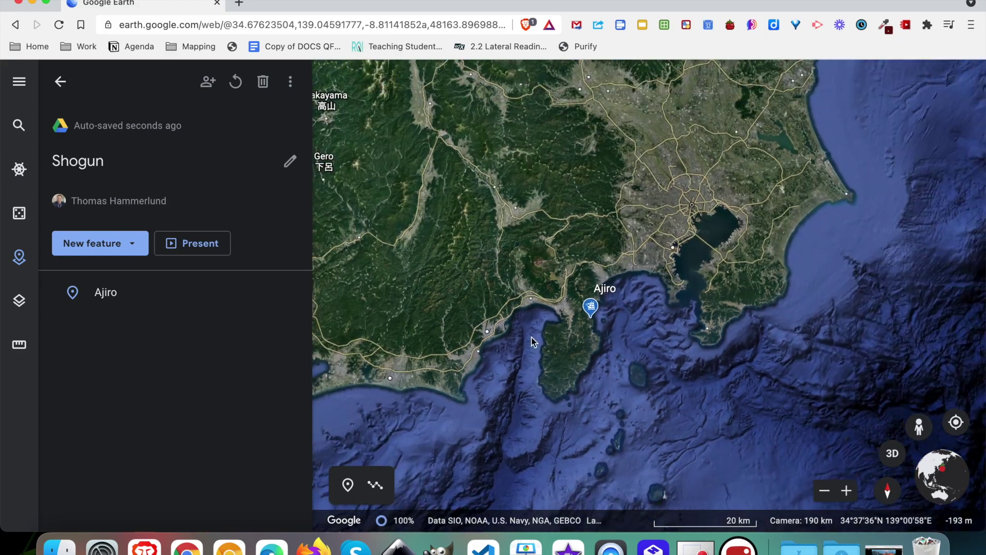
click(513, 354)
drag(514, 353, 771, 359)
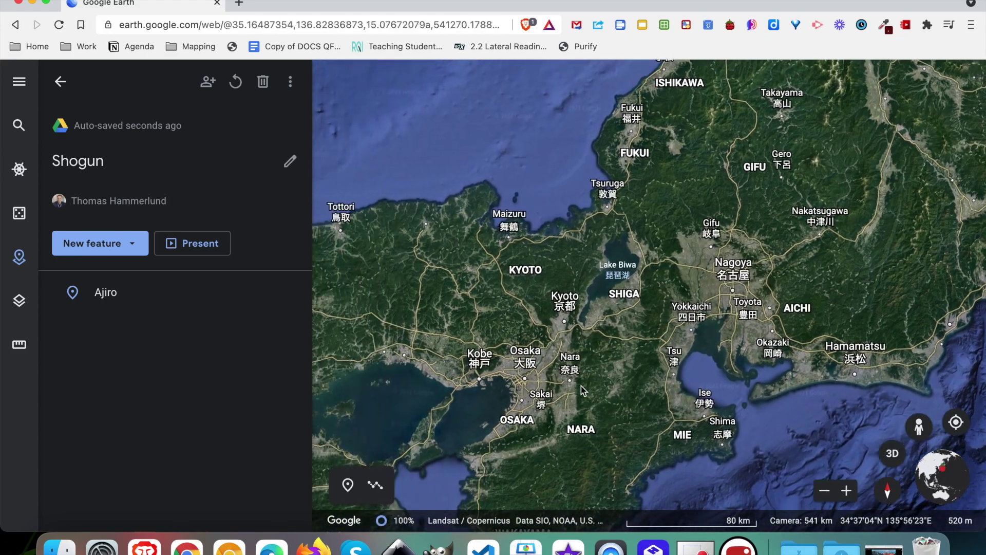
- Zoom in and centre the view on Osaka Castle
scroll(520, 391, up, 10)
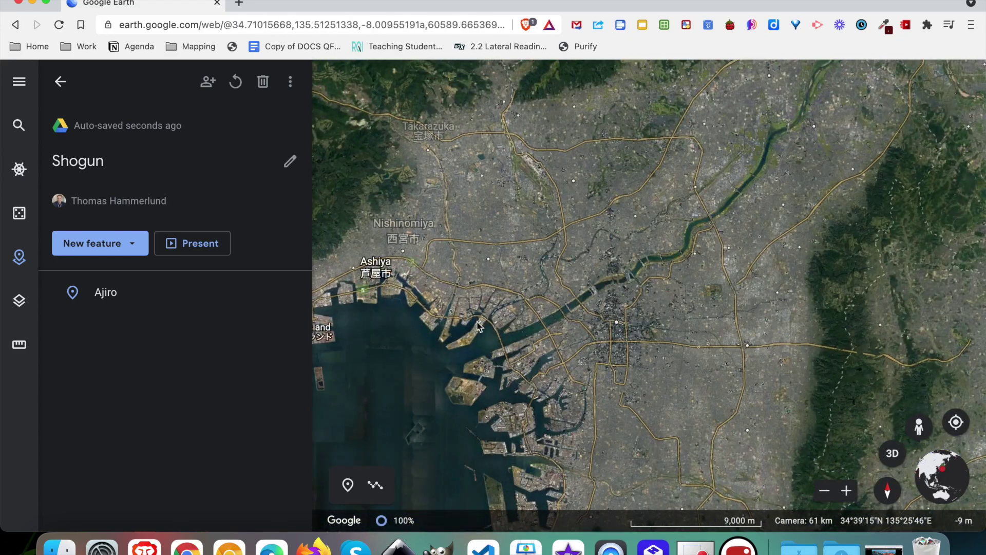
scroll(631, 328, up, 10)
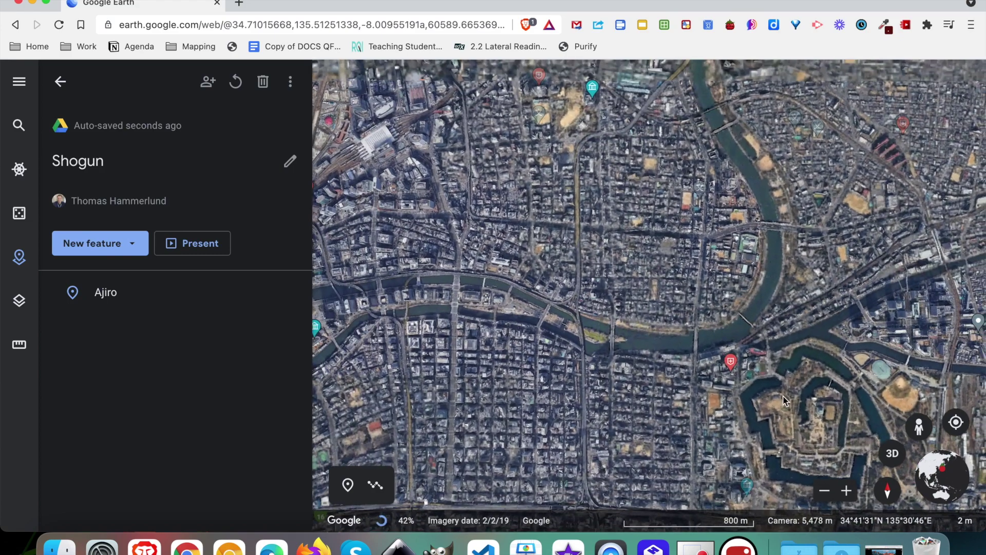
click(726, 356)
drag(725, 356, 546, 271)
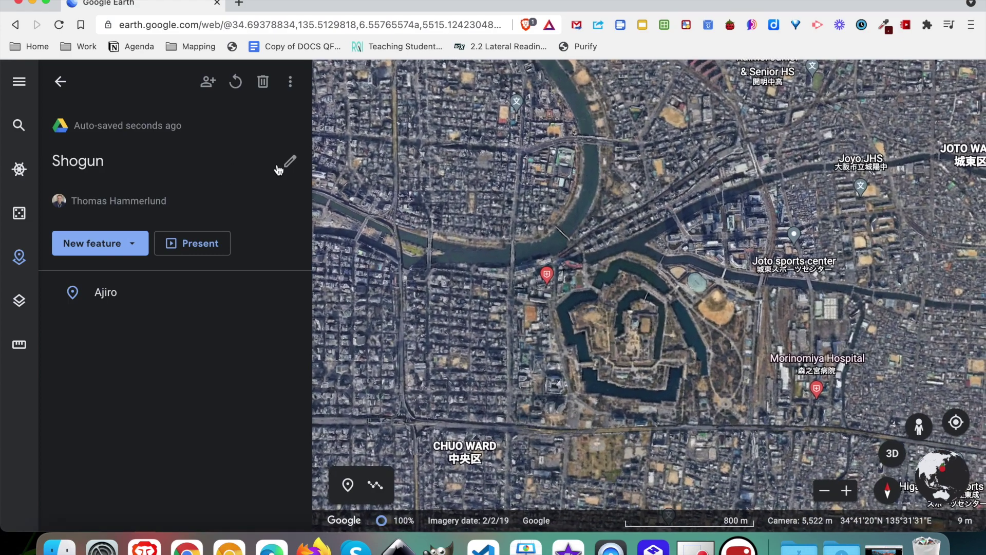
click(290, 163)
- Place a placemark titled 'Osaka Castle' on the castle and save it to Shogun
click(282, 162)
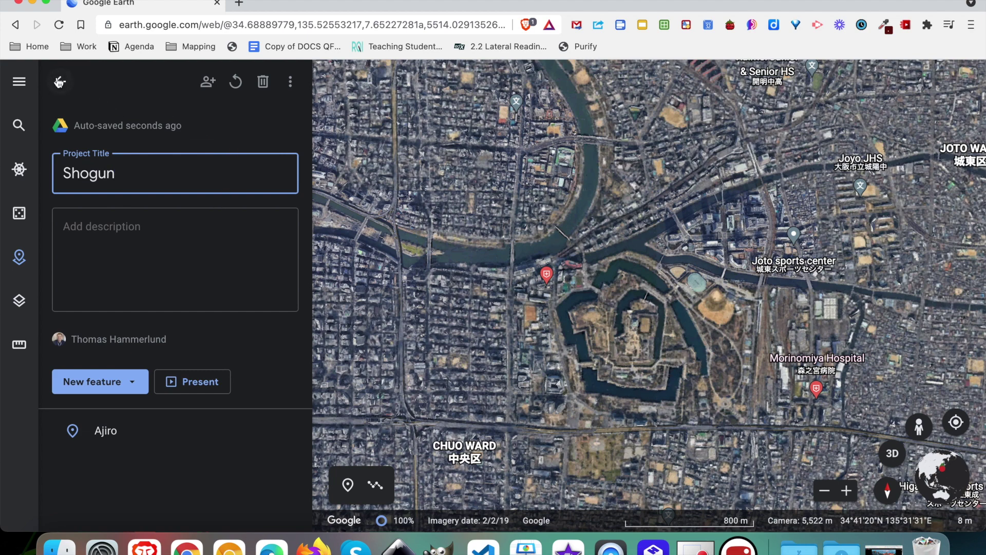
click(109, 382)
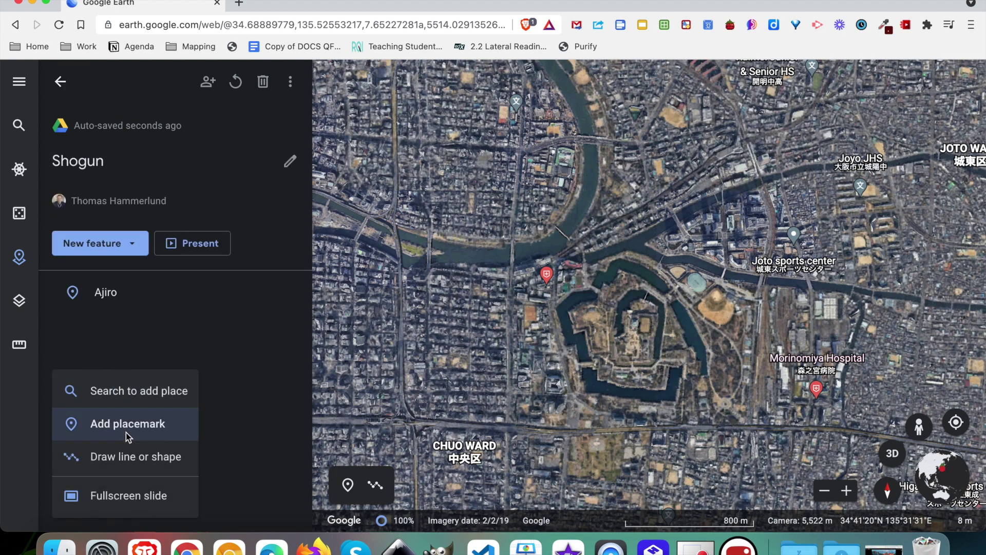
click(126, 433)
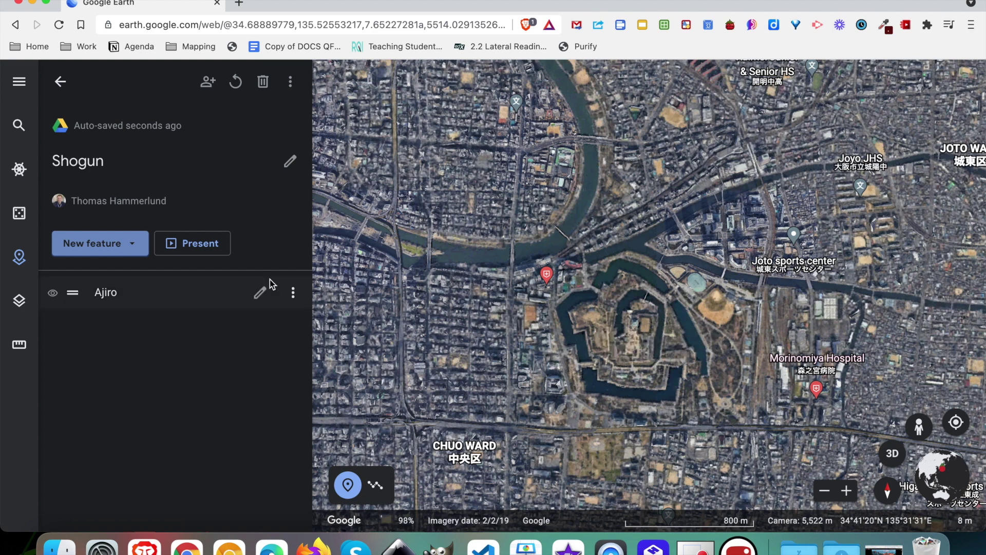
click(630, 338)
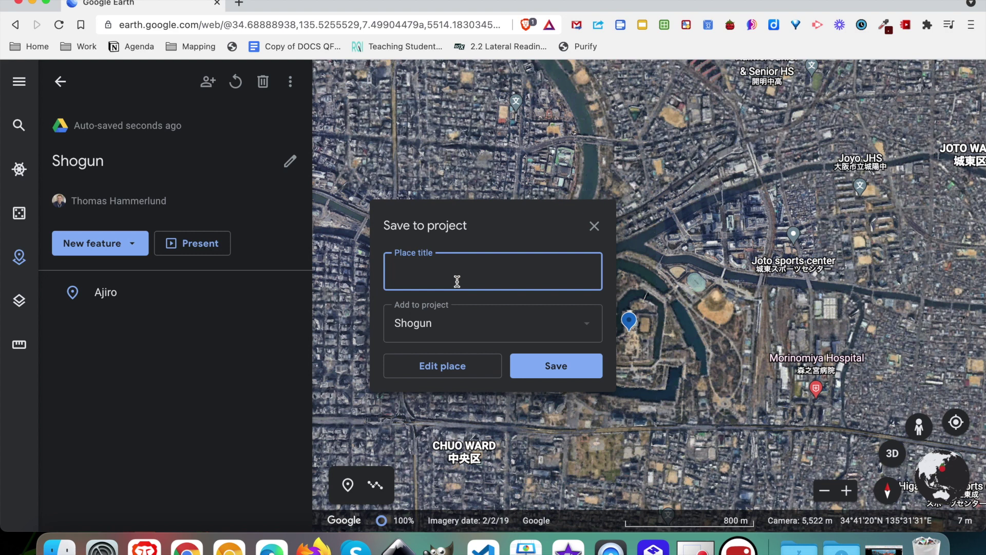
text(Osaka Castle)
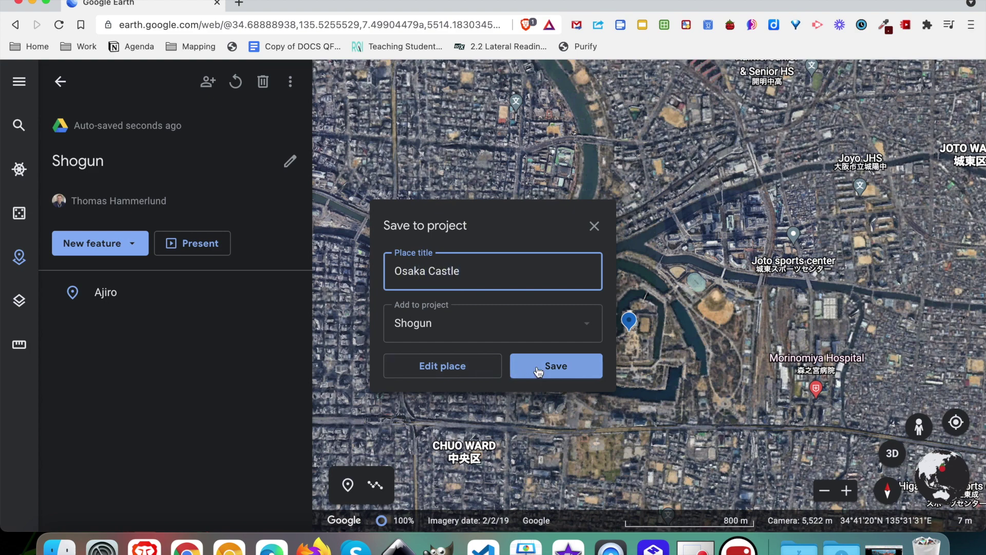
click(539, 367)
click(260, 324)
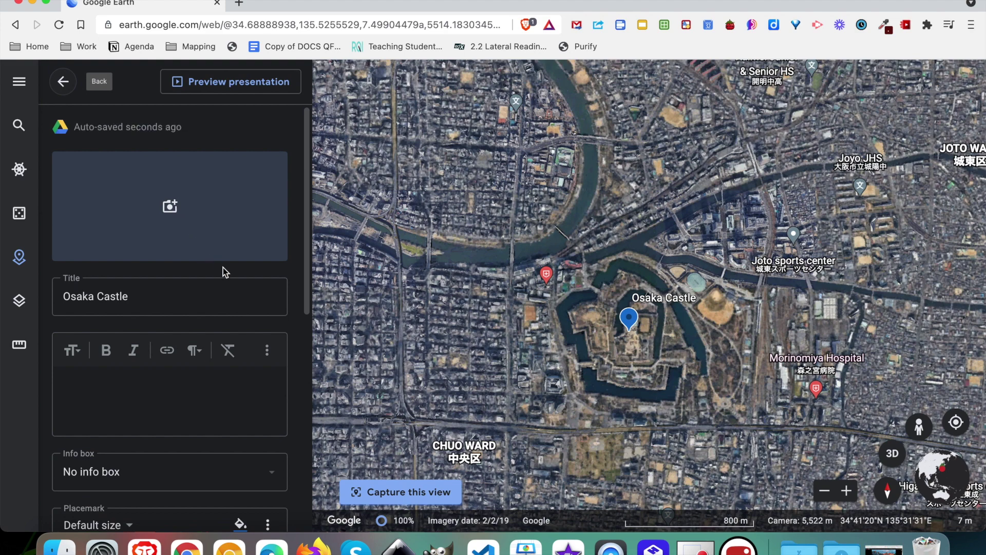
- Search the placemark icon library for 'castle', then clear the search to list all icons
scroll(223, 267, down, 3)
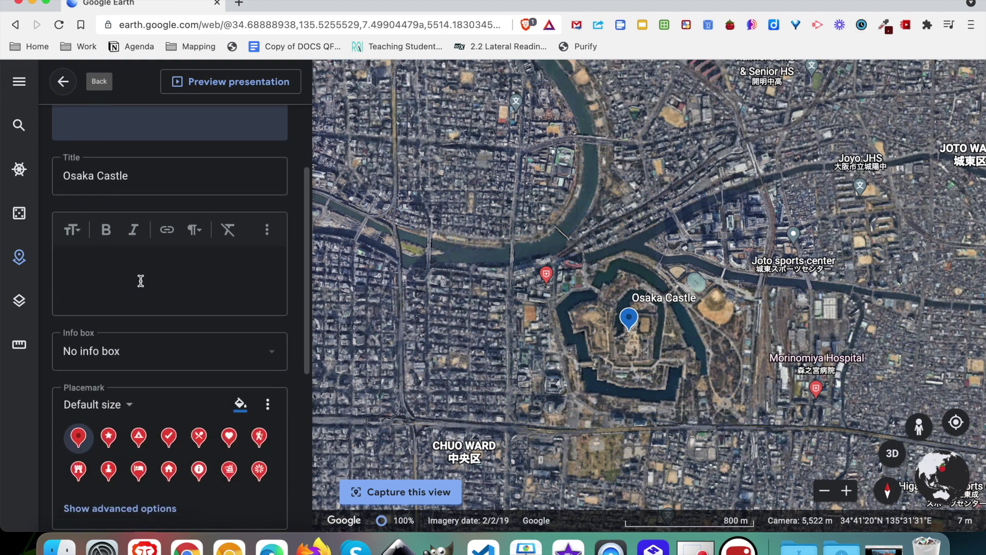
scroll(196, 367, down, 2)
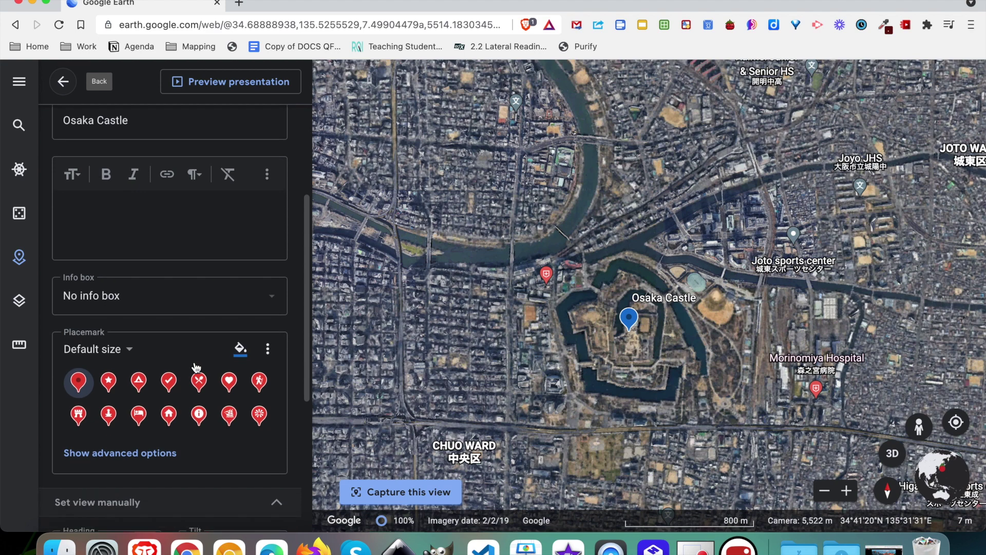
click(267, 350)
click(281, 355)
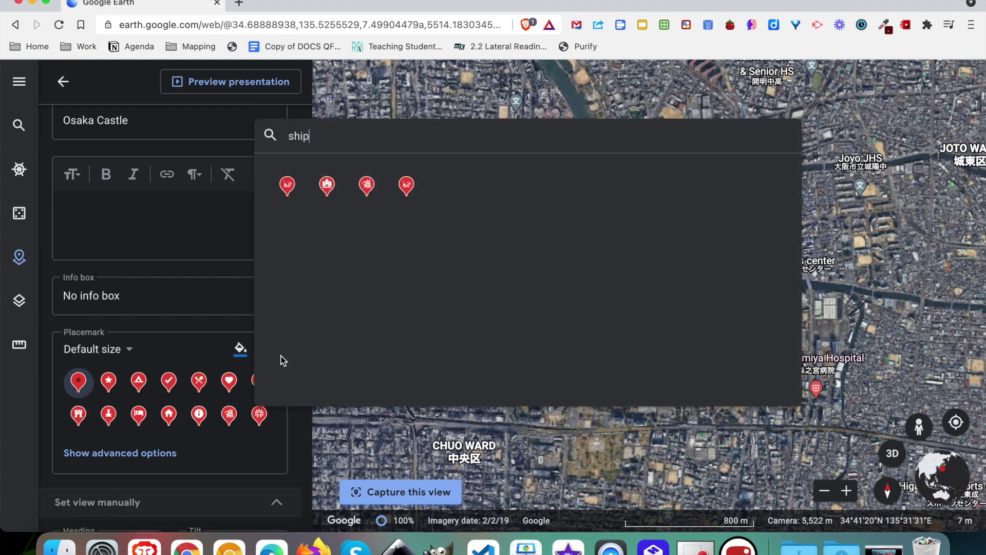
double_click(297, 137)
text(cas)
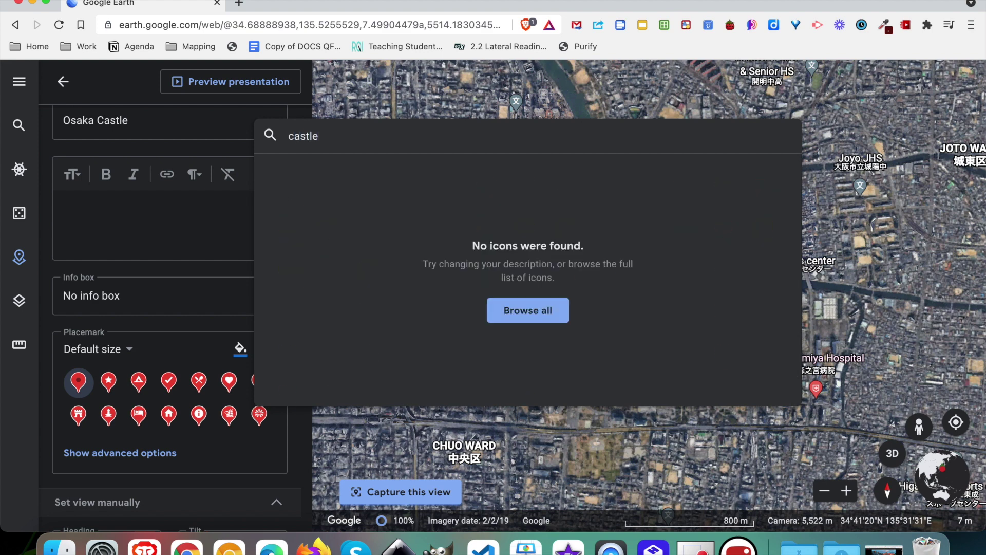
text(tle)
double_click(303, 137)
key(BackSpace)
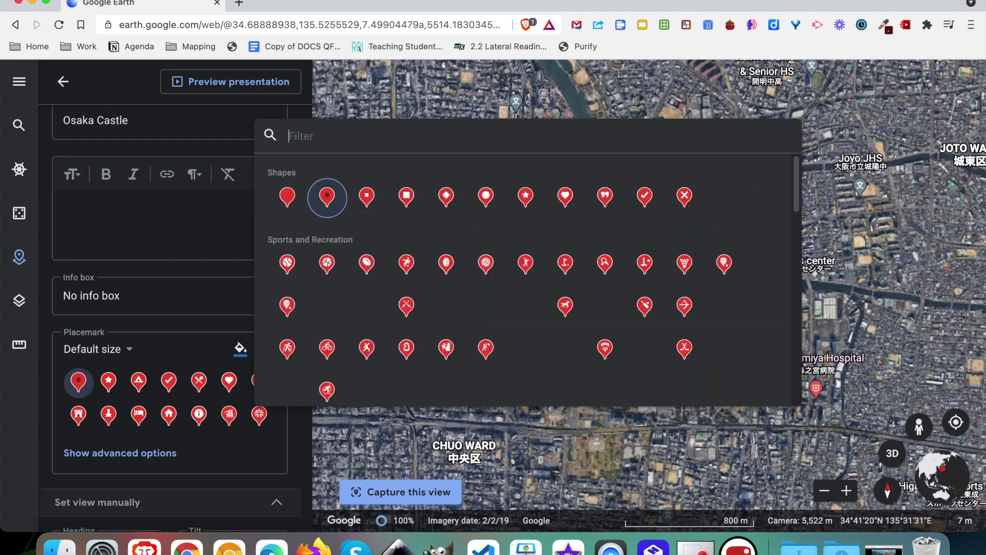
- Choose the plain pin icon from the Shapes set and return to the Shogun project
scroll(422, 255, down, 8)
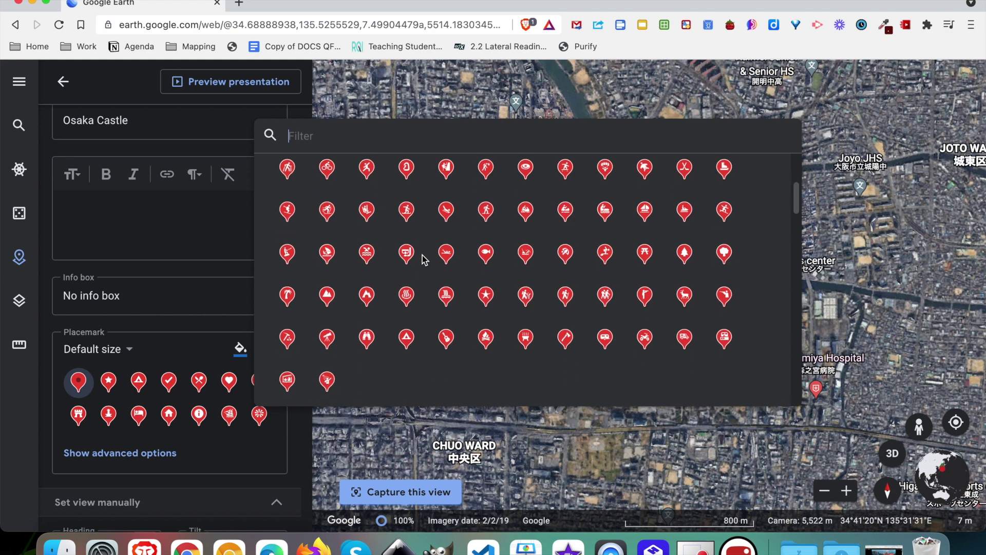
scroll(422, 254, down, 2)
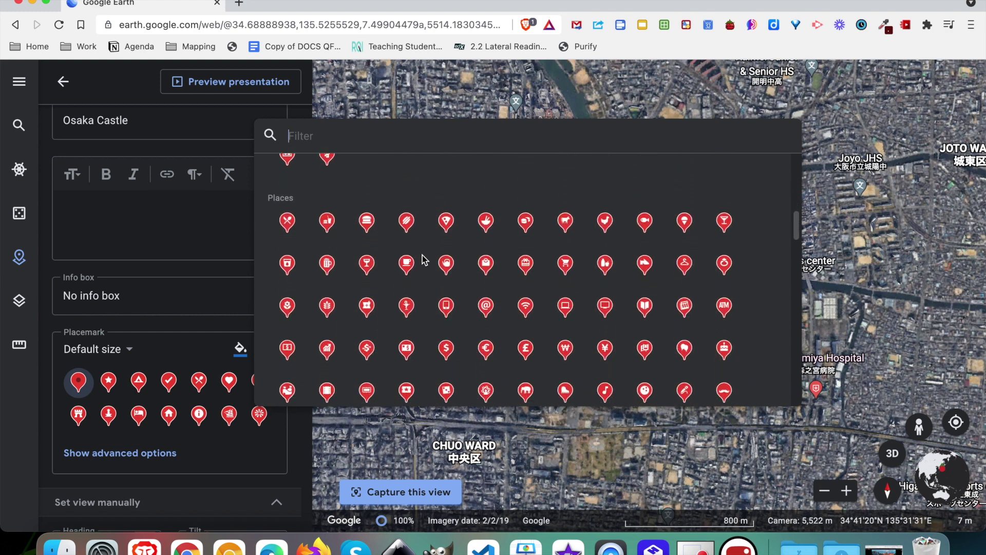
scroll(422, 254, down, 3)
scroll(422, 255, up, 5)
click(285, 194)
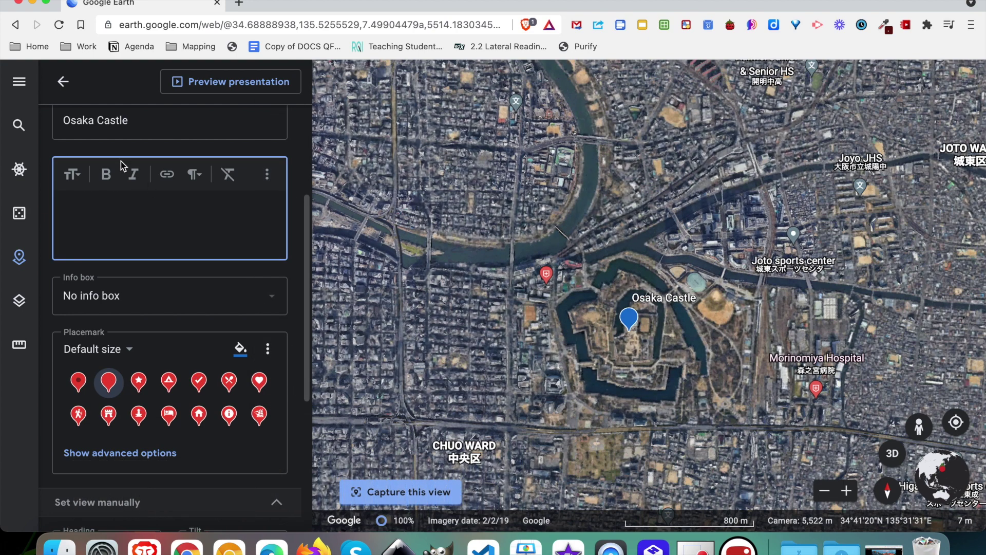
click(63, 84)
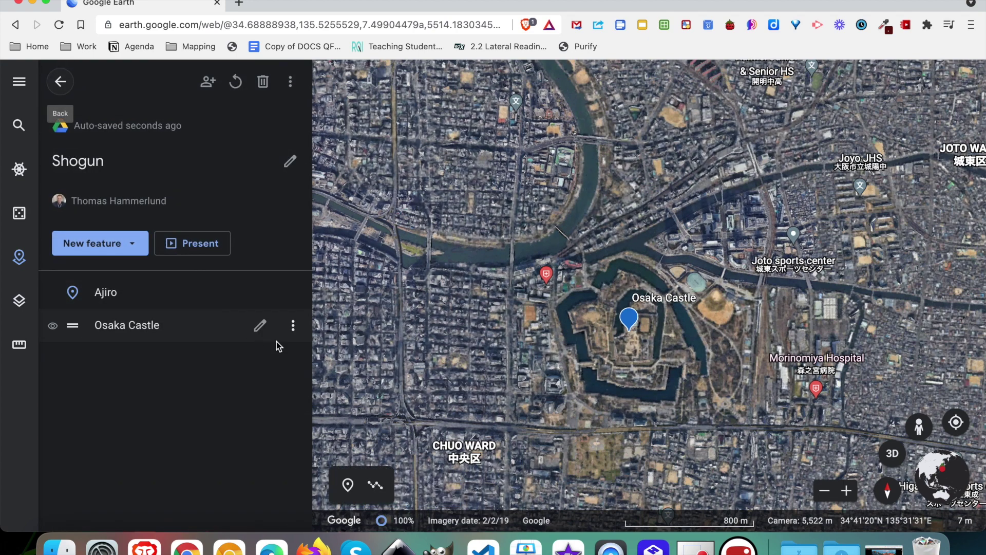
- Move and zoom the map to the Imperial Palace grounds in Tokyo
drag(465, 421, 424, 190)
scroll(424, 190, down, 5)
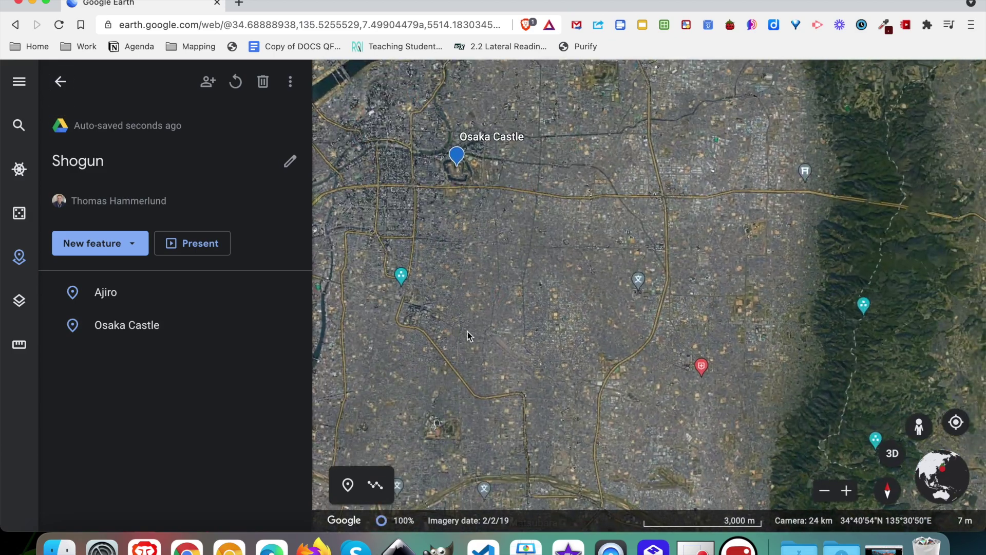
drag(512, 358, 334, 188)
scroll(667, 199, down, 6)
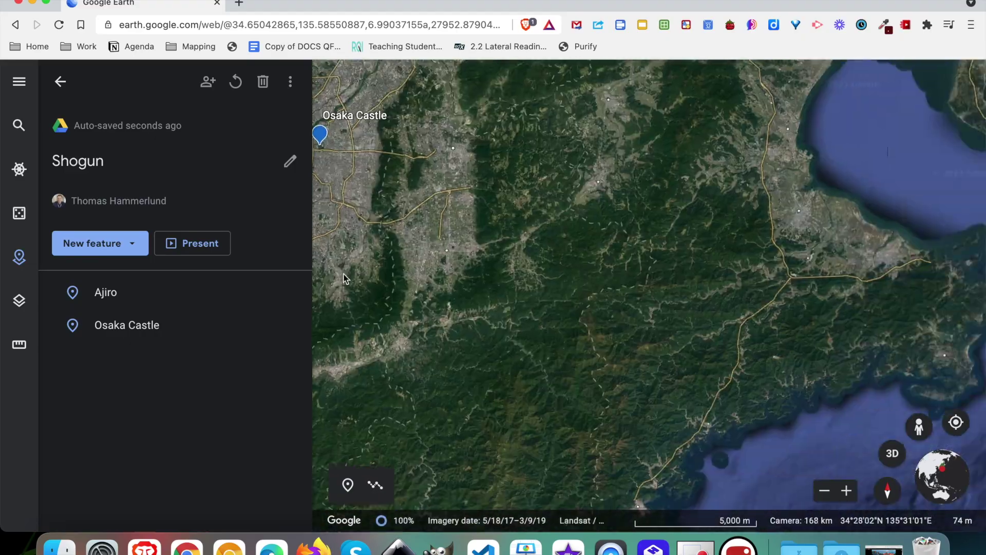
drag(897, 428, 723, 361)
scroll(723, 361, down, 7)
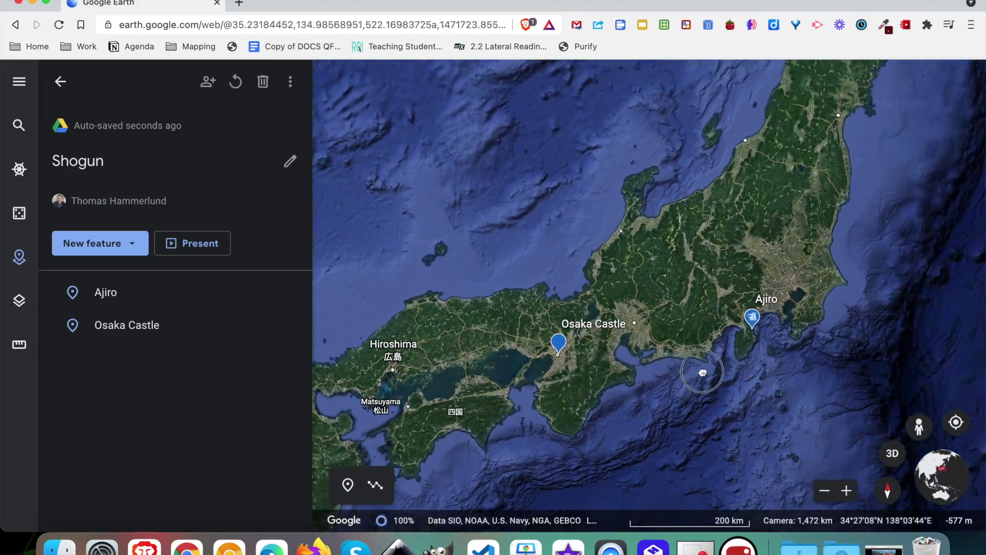
scroll(682, 338, up, 8)
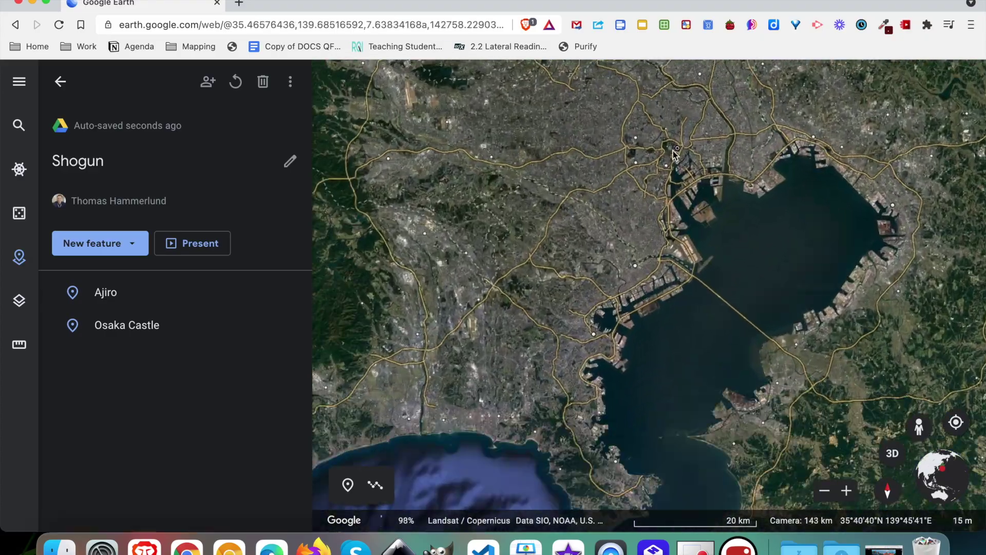
scroll(674, 154, up, 5)
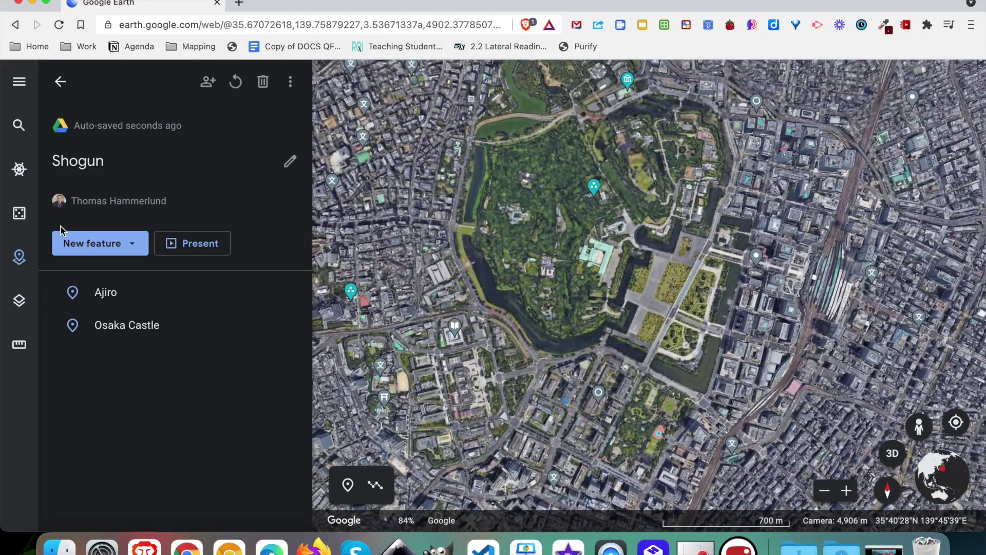
- Add a placemark titled 'Tokyo Castle' on the Imperial Palace grounds and save it
click(62, 240)
click(92, 284)
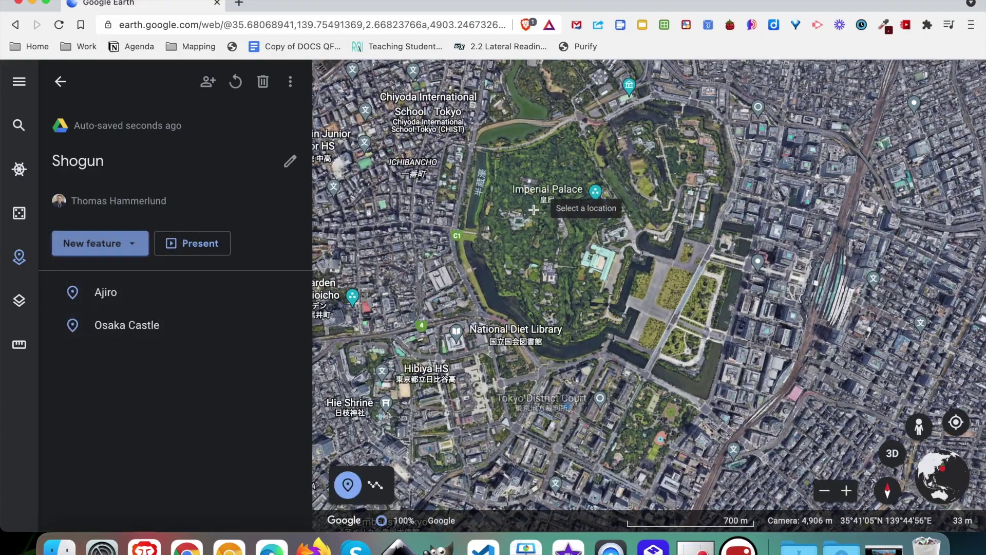
click(568, 213)
click(483, 267)
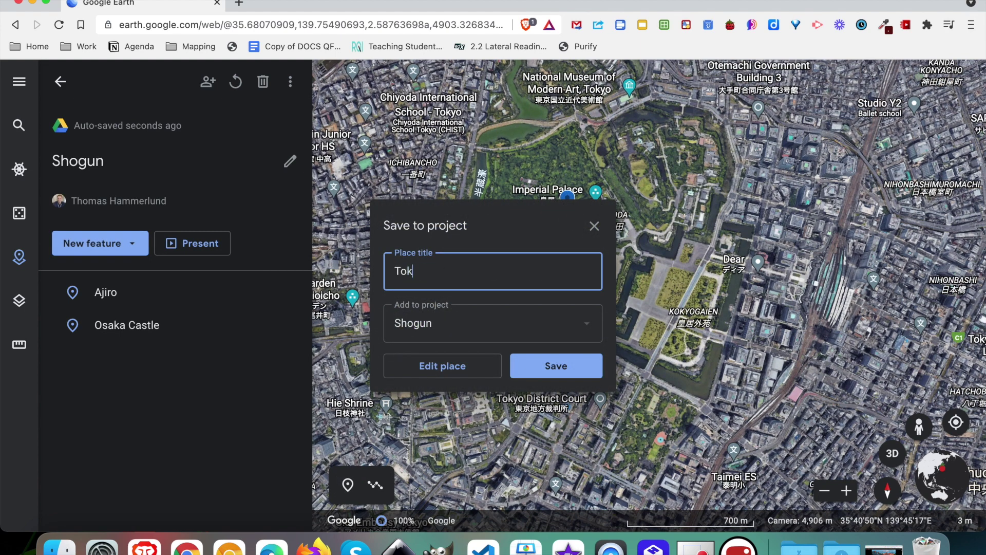
text(Tokyo Castle)
key(Return)
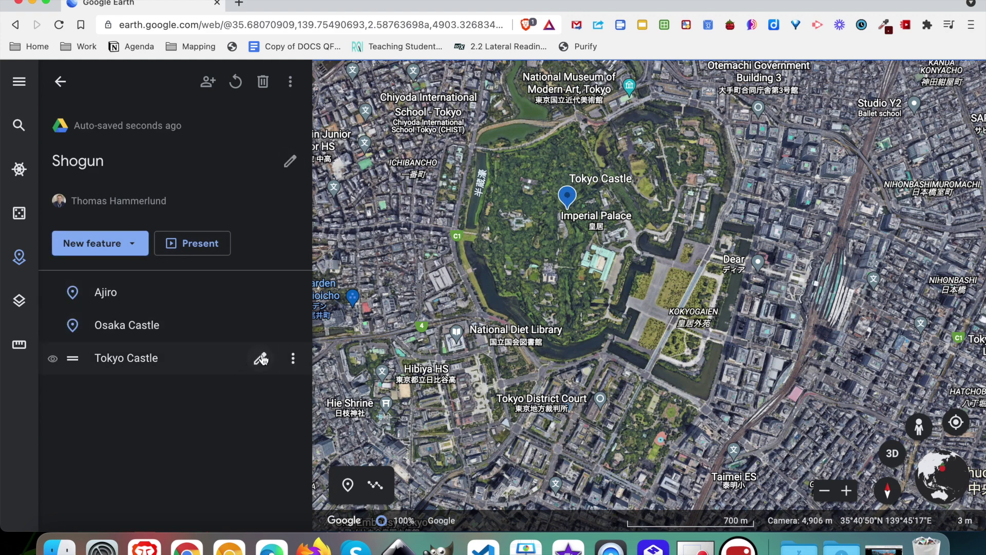
click(262, 357)
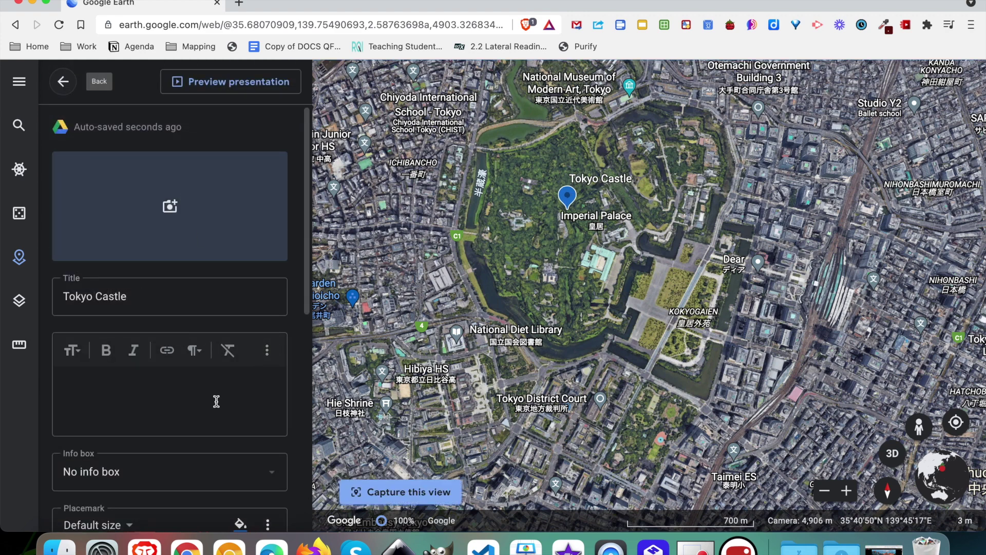
scroll(214, 394, down, 7)
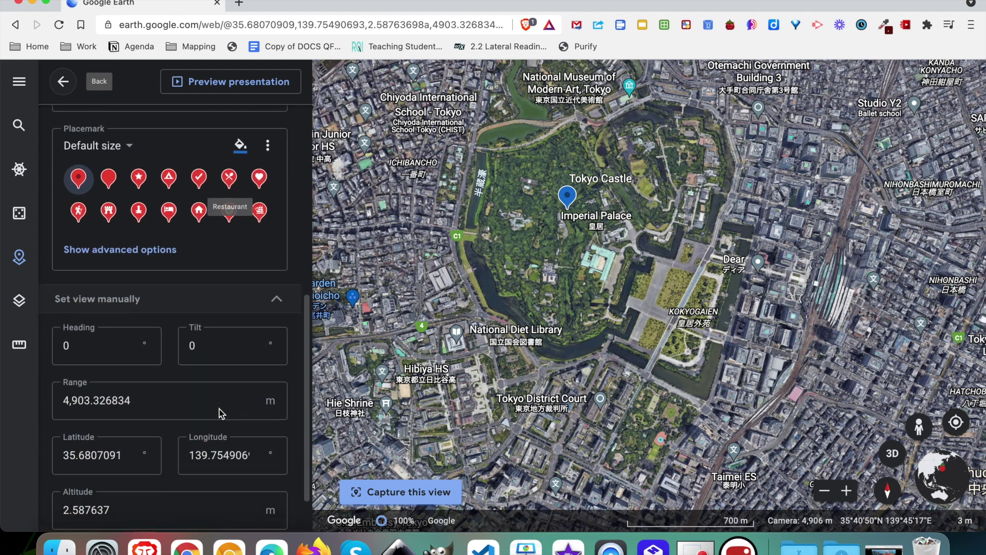
scroll(220, 411, down, 2)
scroll(220, 409, up, 10)
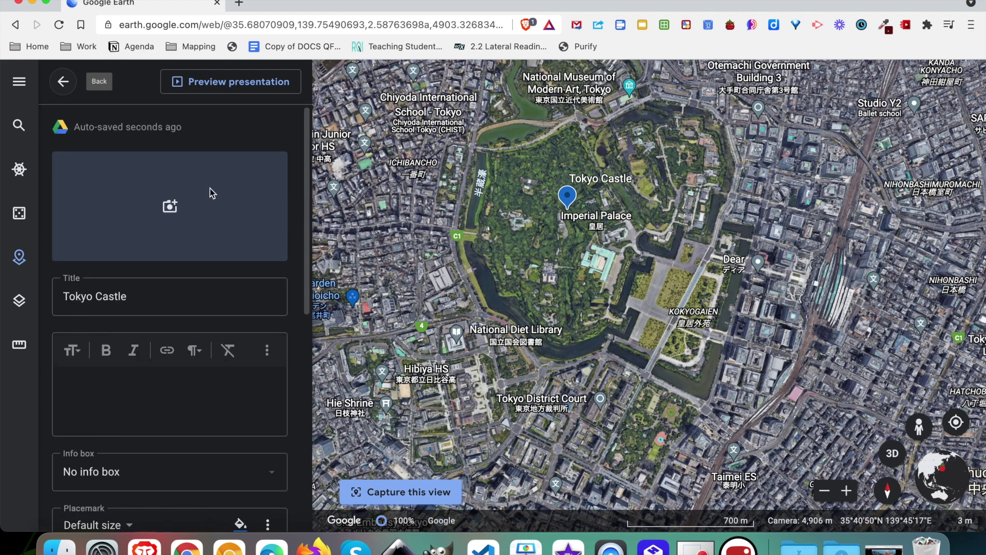
scroll(195, 262, down, 10)
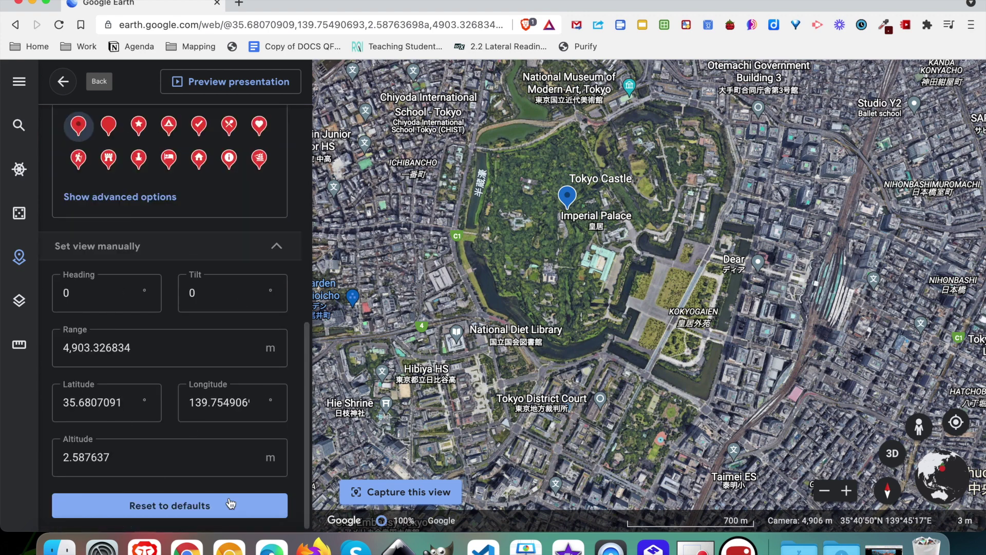
scroll(146, 341, up, 10)
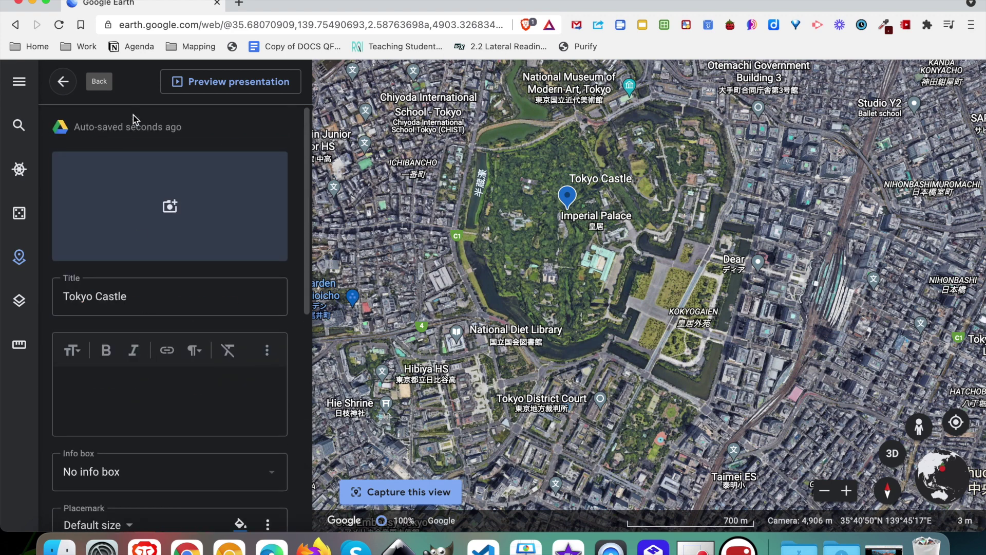
click(60, 81)
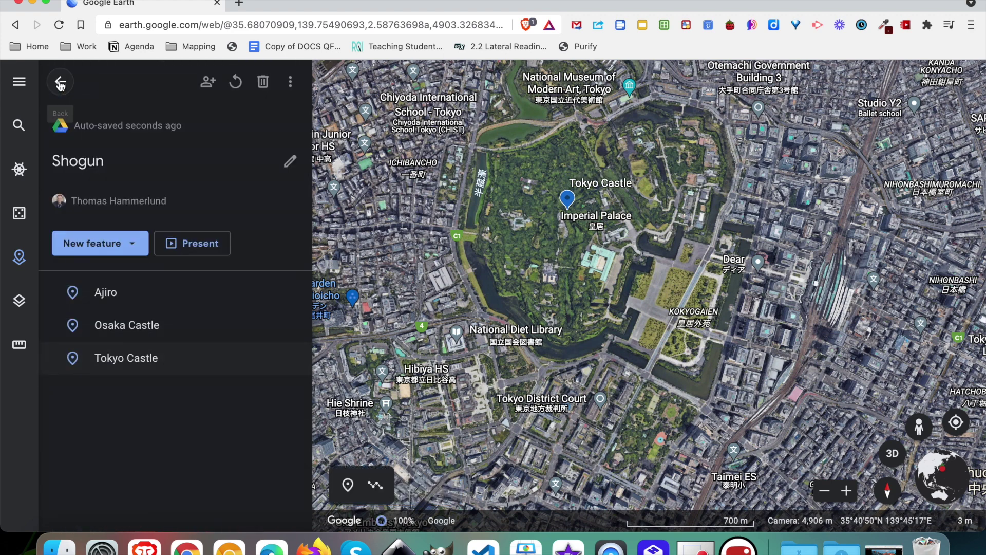
click(202, 244)
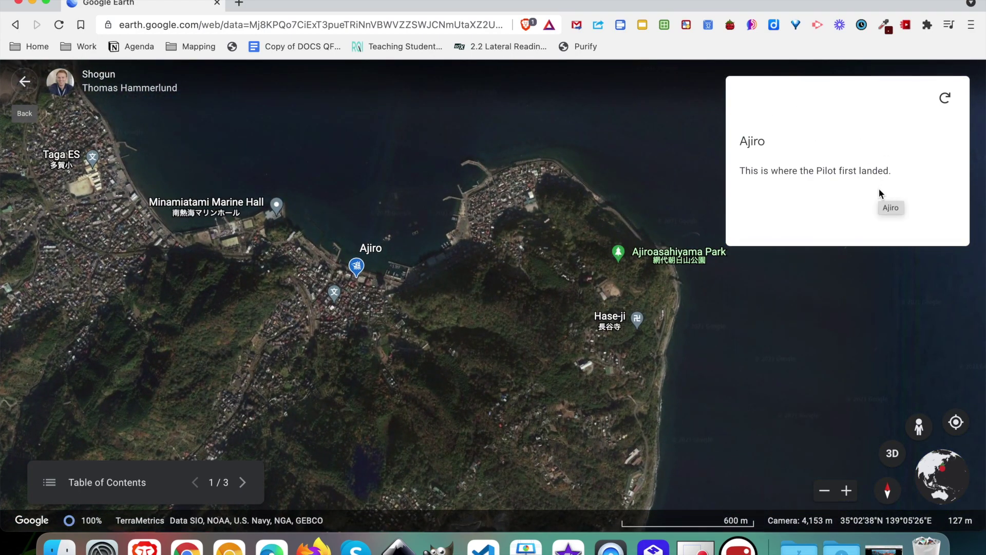
- Present the Shogun project from the Ajiro card to Osaka Castle, then exit
double_click(843, 169)
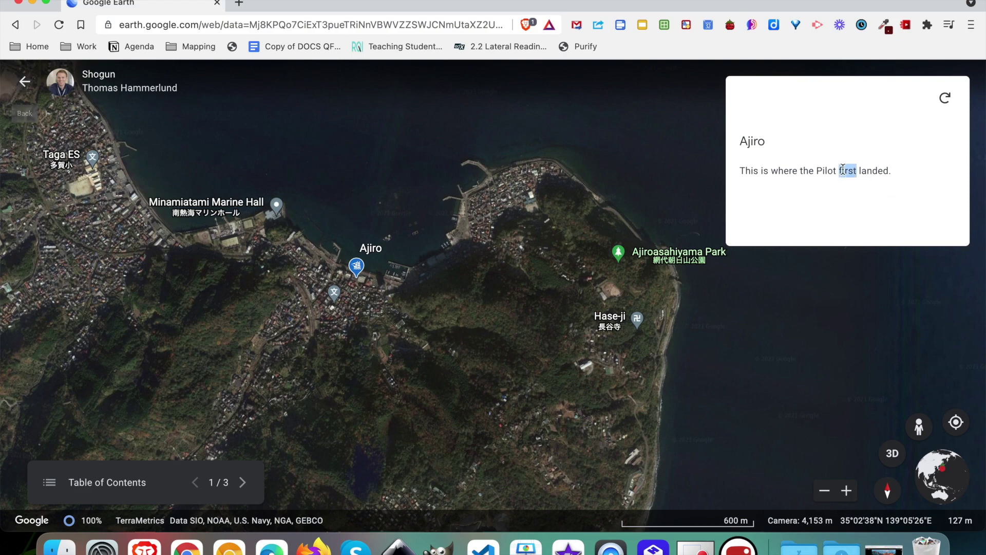
triple_click(843, 169)
click(242, 481)
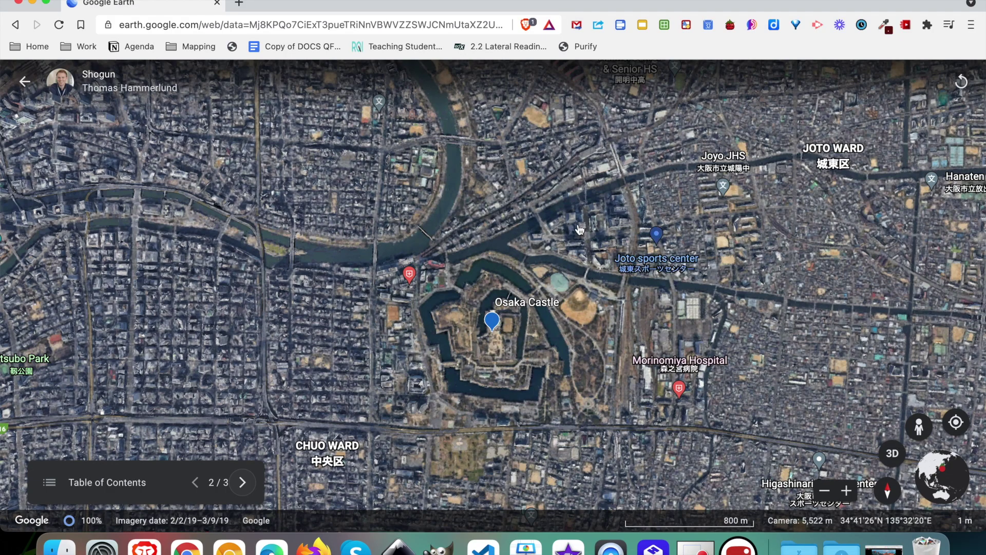
key(Escape)
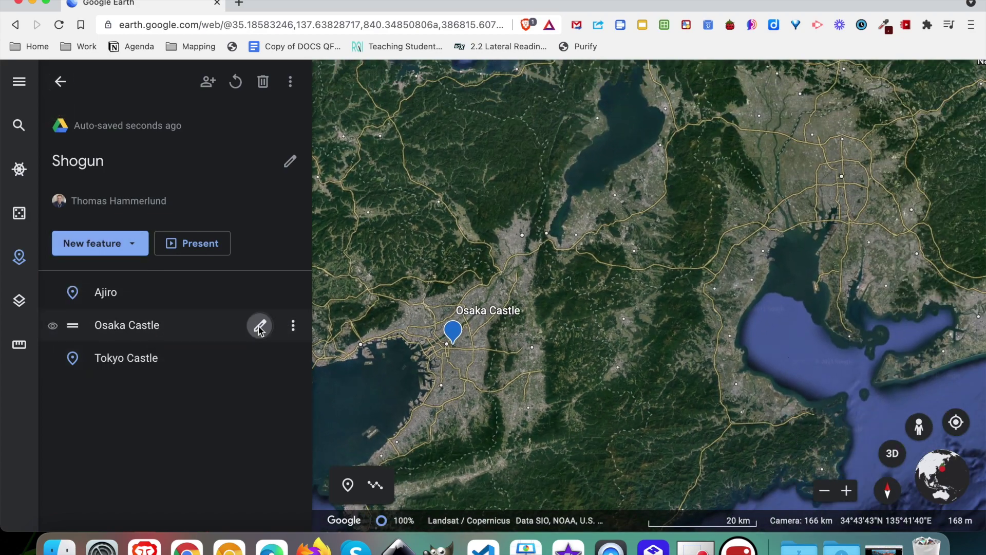
- Open the Osaka Castle placemark editor and its image or video upload window
click(260, 325)
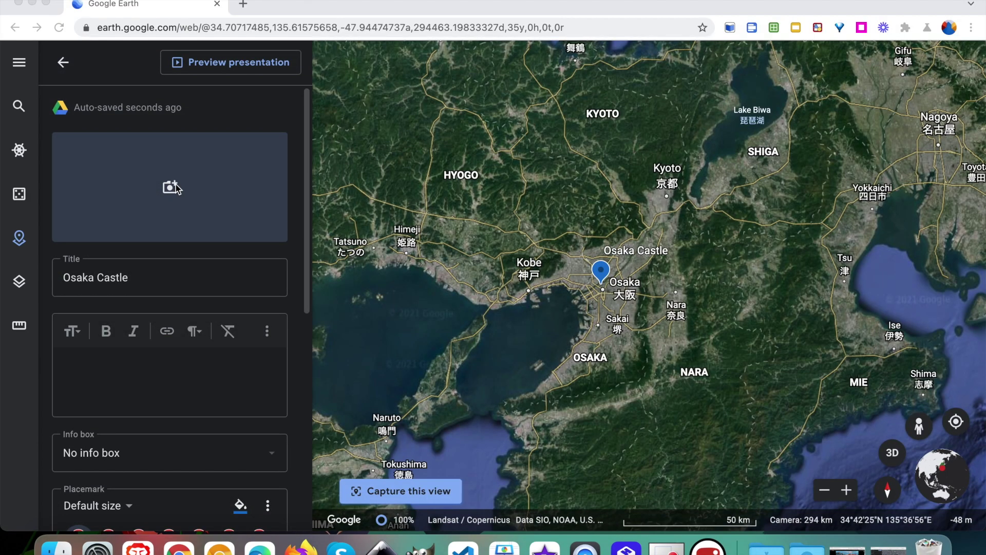
click(171, 187)
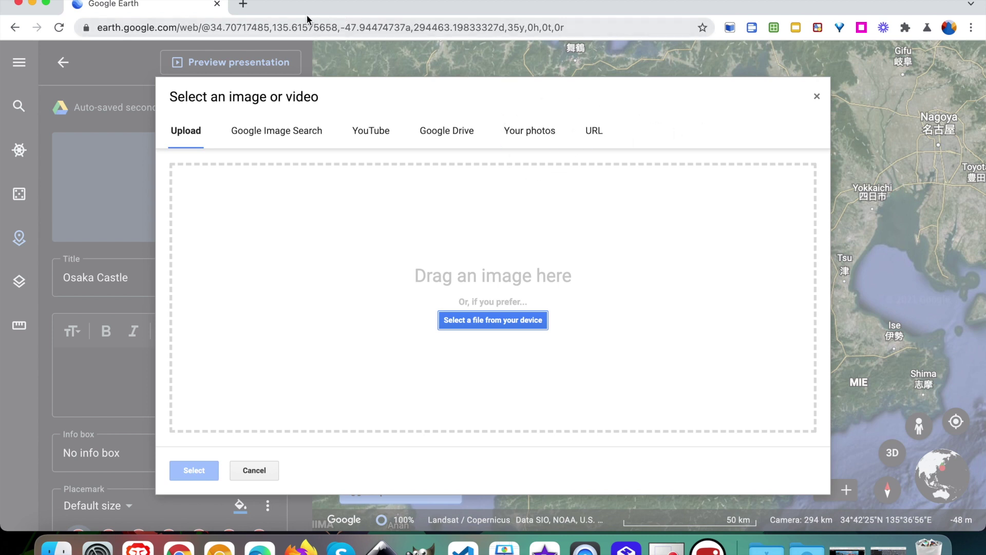
- Open a new Chrome tab and search for 'wikipedia osaka castle'
click(244, 4)
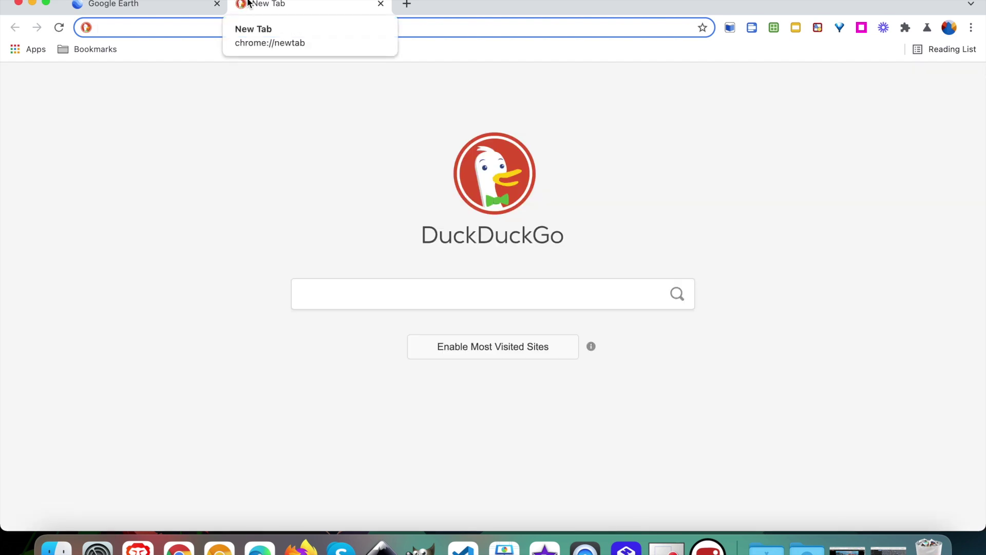
text(wikipedi)
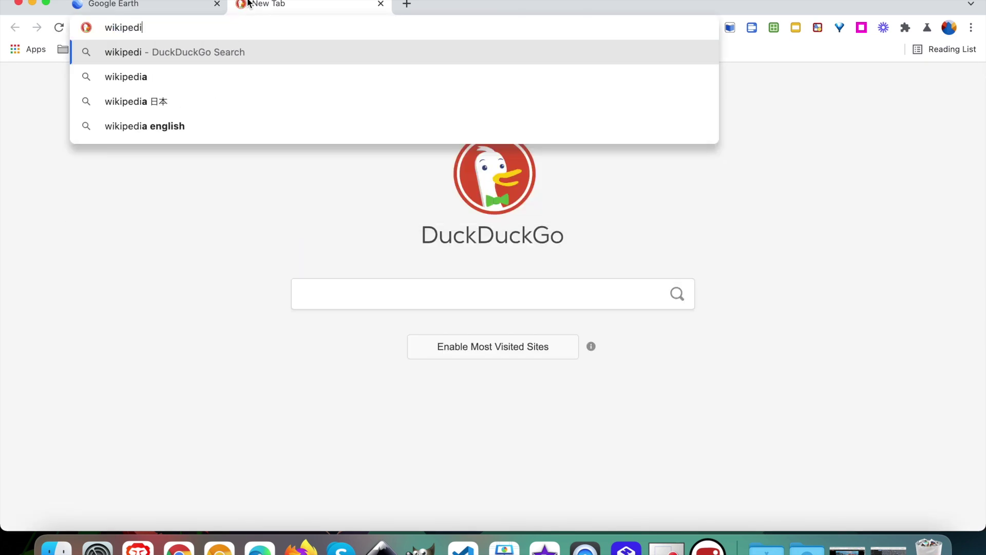
text(a osaka)
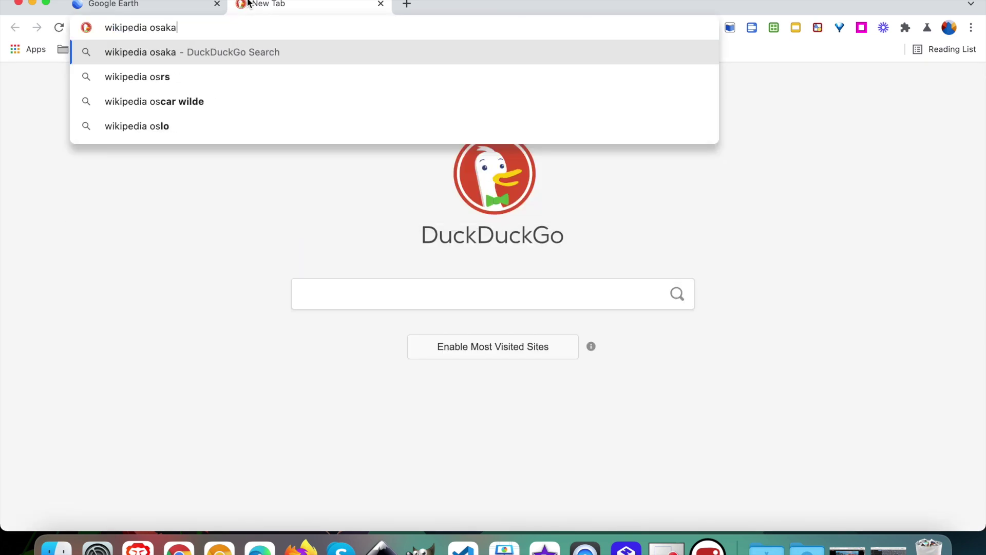
text( castle)
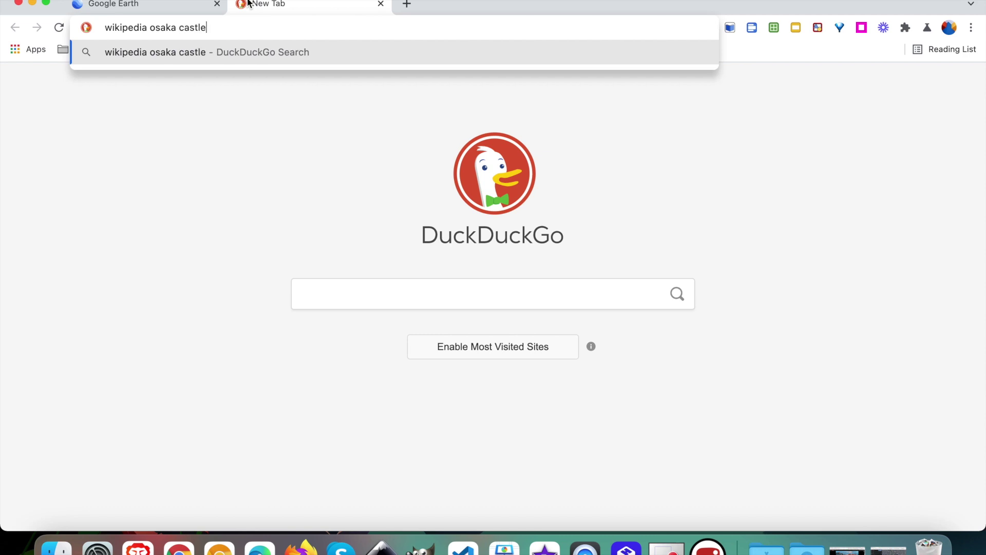
key(Return)
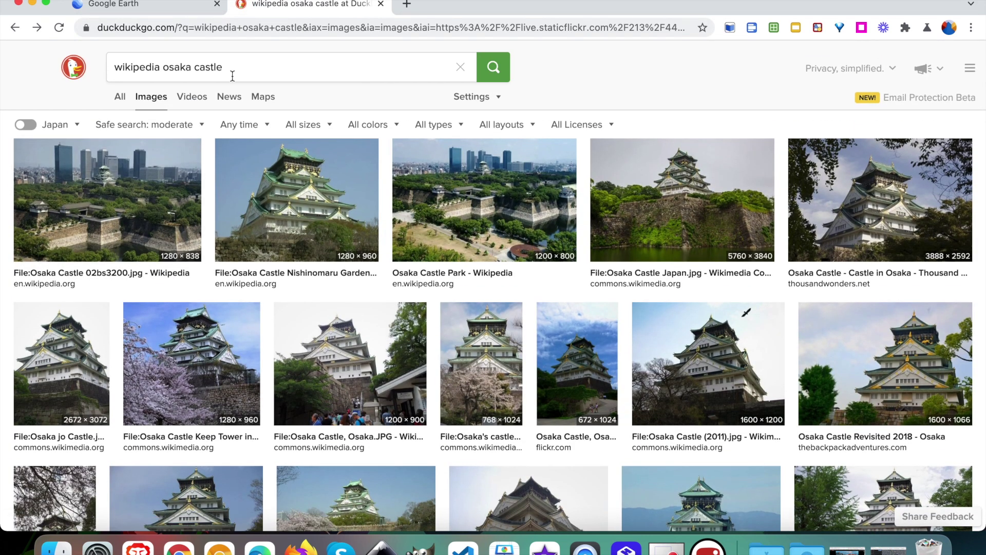
- Search for 'wikipedia', go to wikipedia.org, and search there for 'osaka castle'
drag(223, 73, 112, 69)
text(wikipedia)
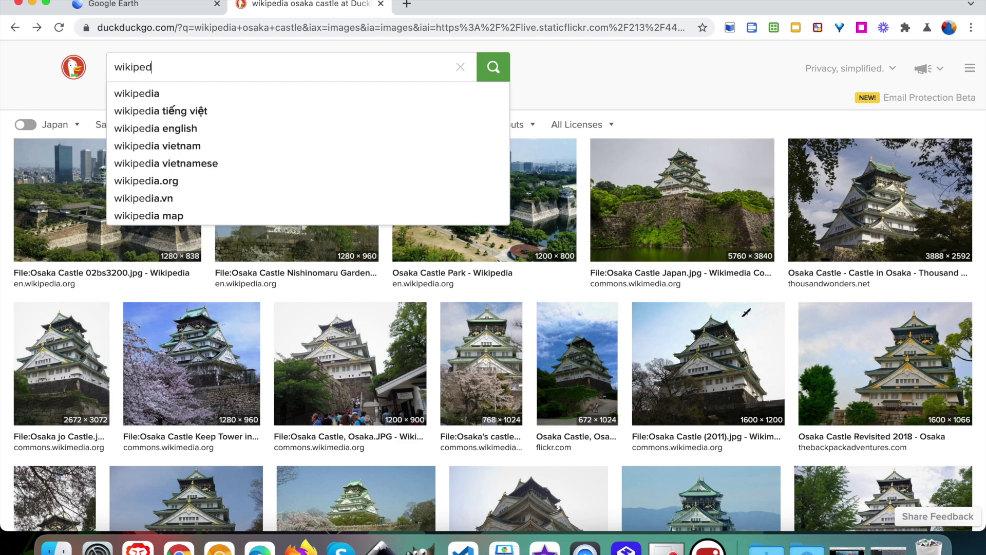
key(Return)
click(121, 97)
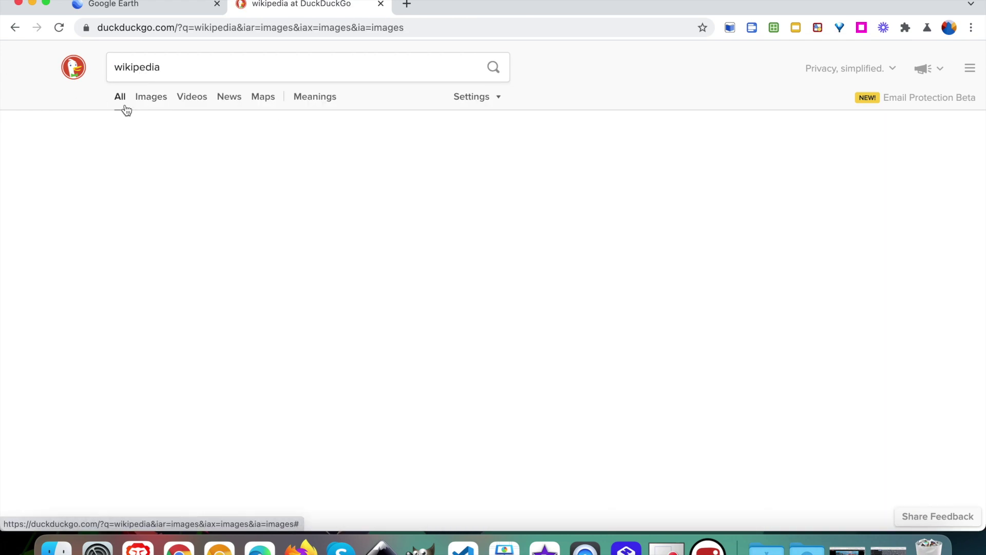
click(147, 164)
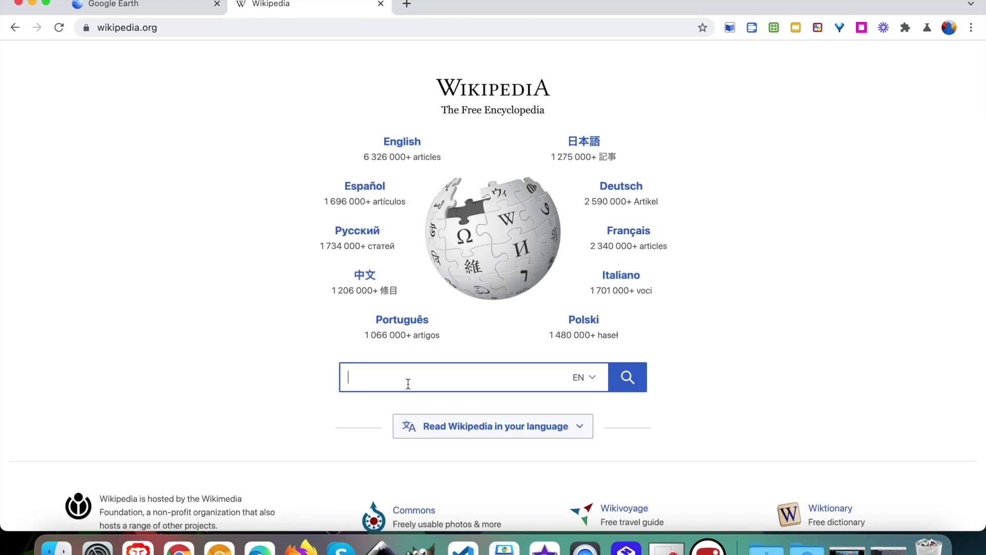
text(osaka cast)
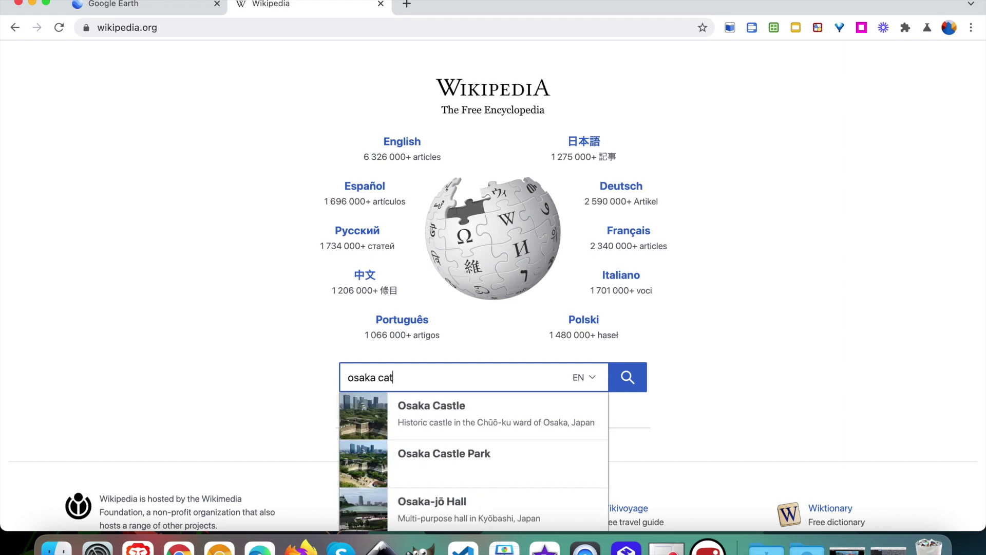
text(le)
key(Return)
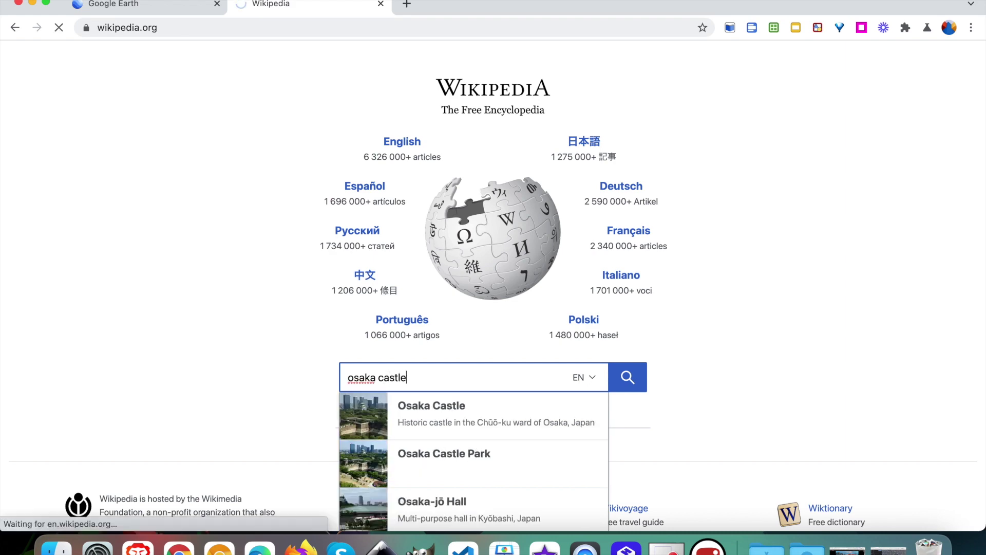
- Open the full-size Main Tower Replica photo and copy its web address from the address bar
scroll(485, 449, down, 6)
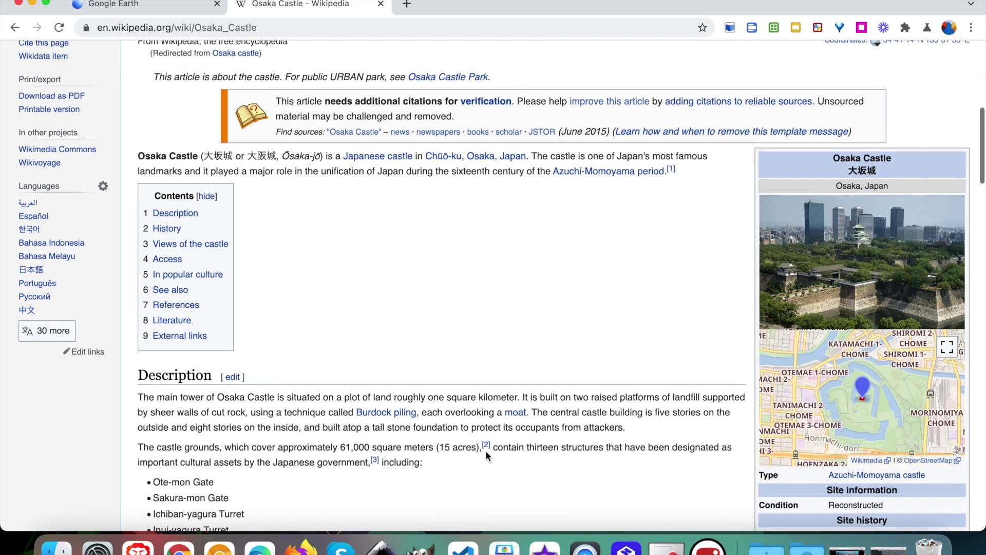
scroll(485, 450, down, 8)
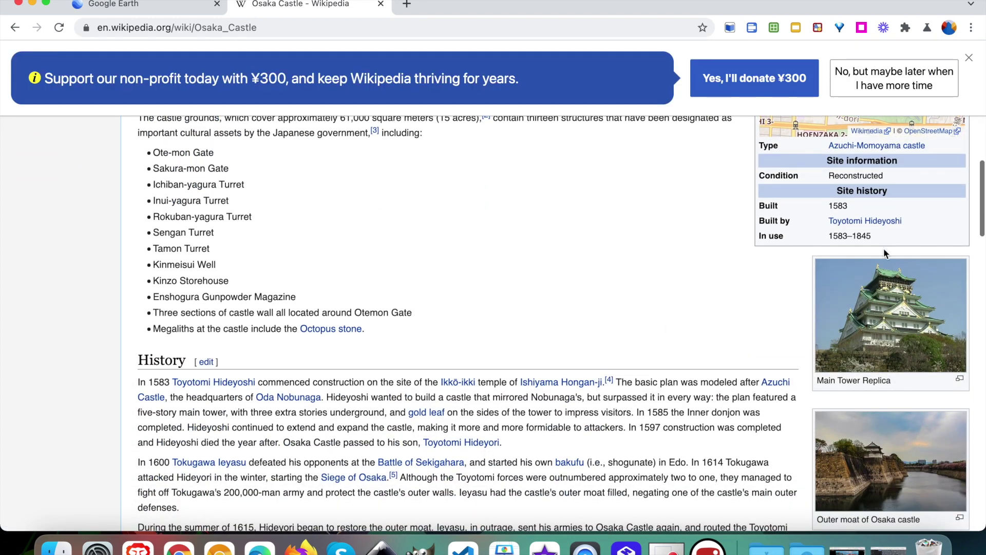
click(882, 314)
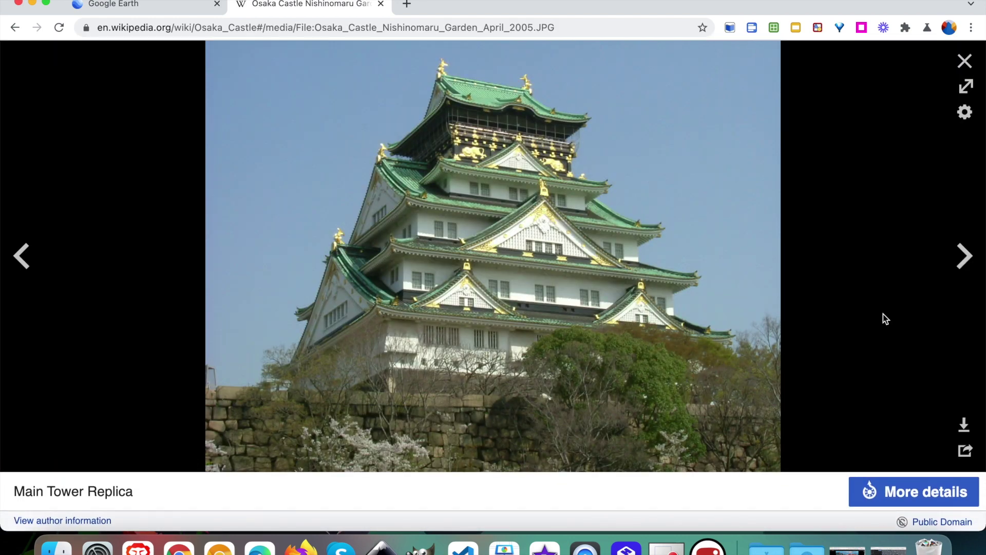
scroll(883, 314, down, 3)
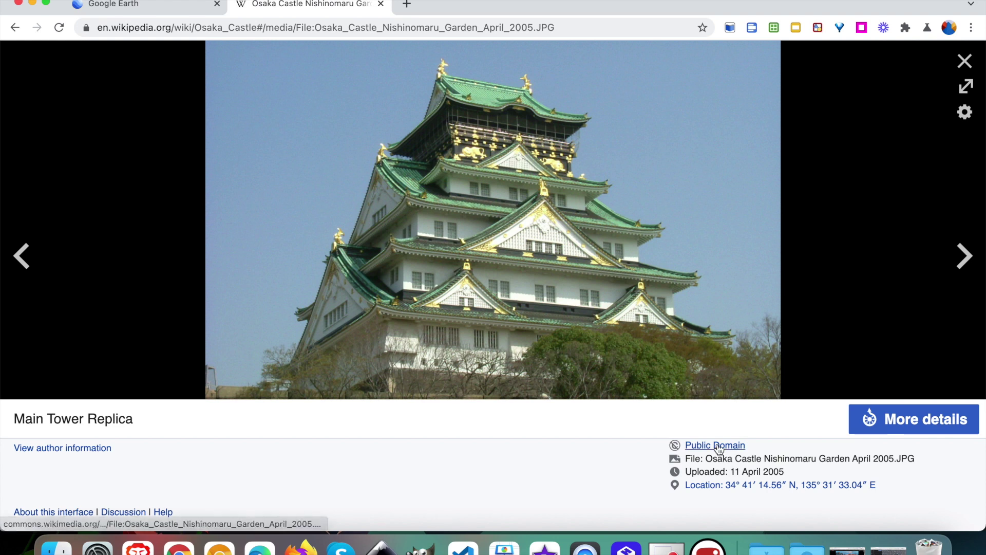
scroll(724, 464, up, 2)
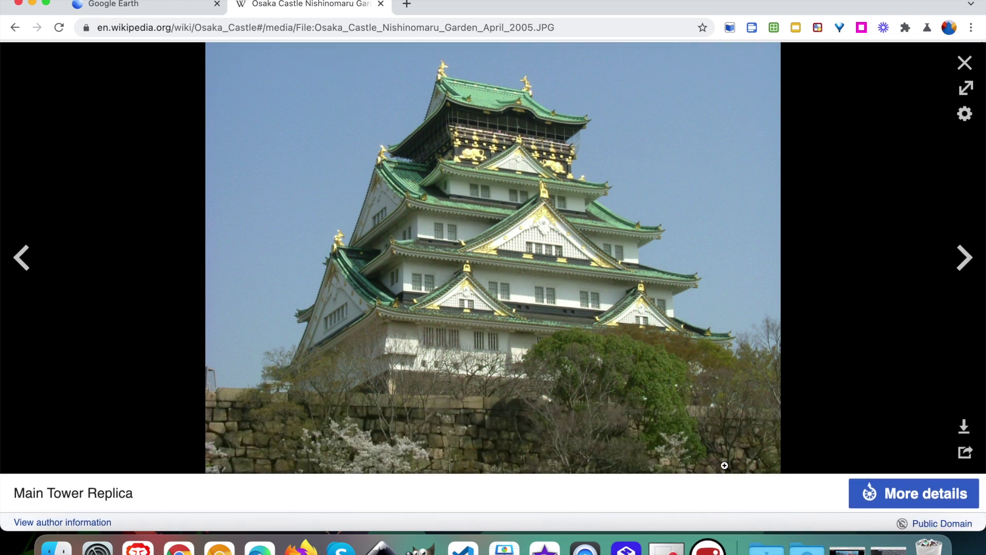
click(531, 29)
key(super+c)
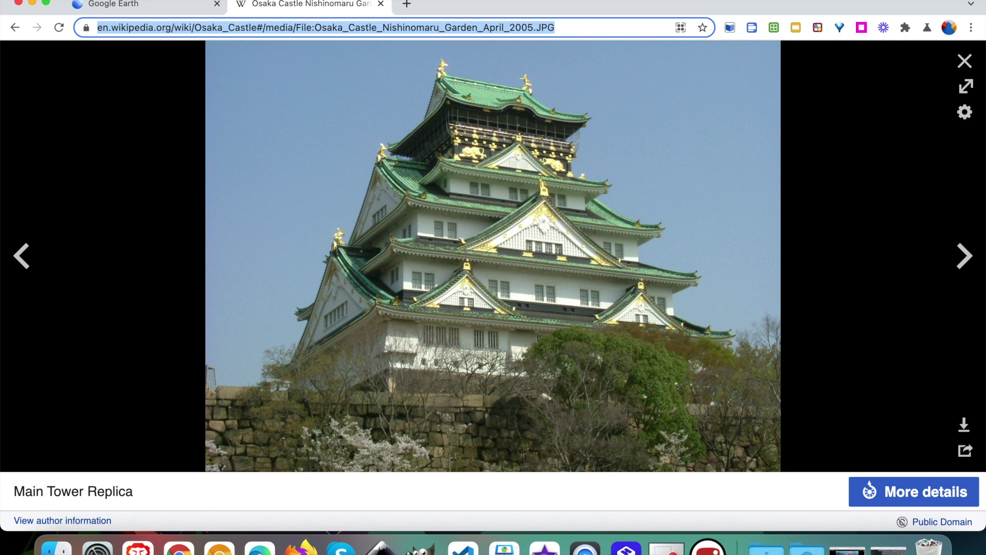
click(178, 9)
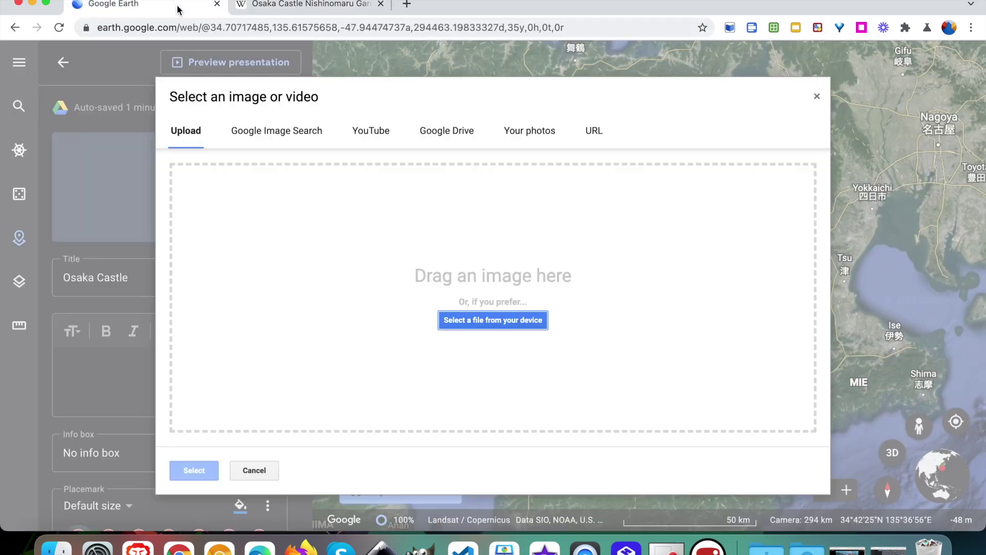
- Try adding the castle photo by pasting its Wikipedia address as the image URL
click(594, 132)
key(super+v)
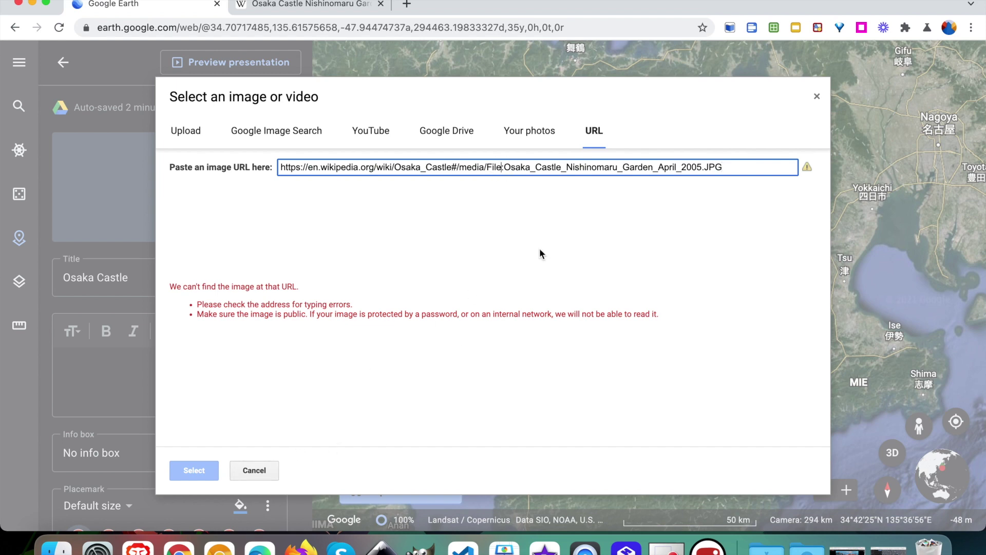
click(187, 132)
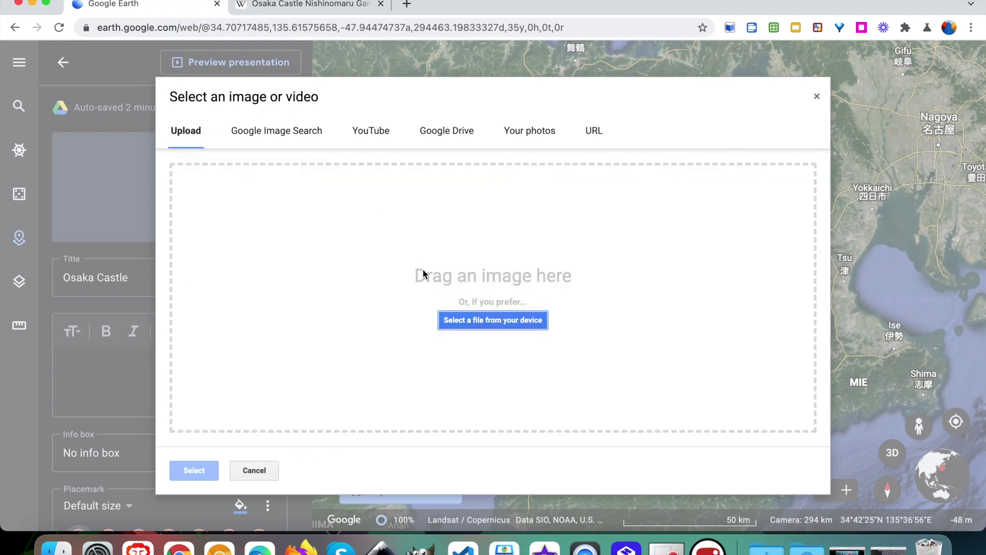
click(311, 11)
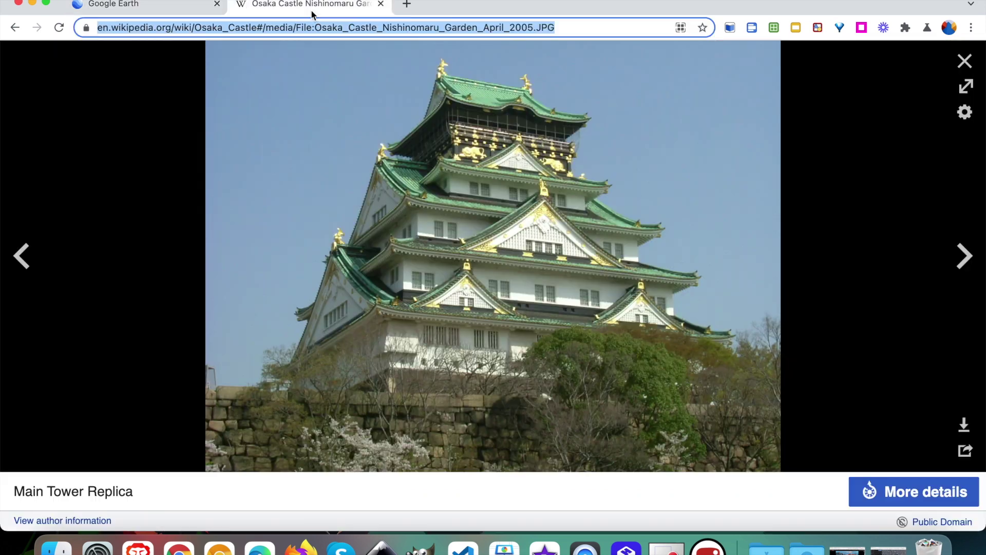
- Save the castle photo to the Desktop as Osaka_Castle_Nishinomaru_Garden_April_2005.JPG
right_click(623, 265)
click(638, 288)
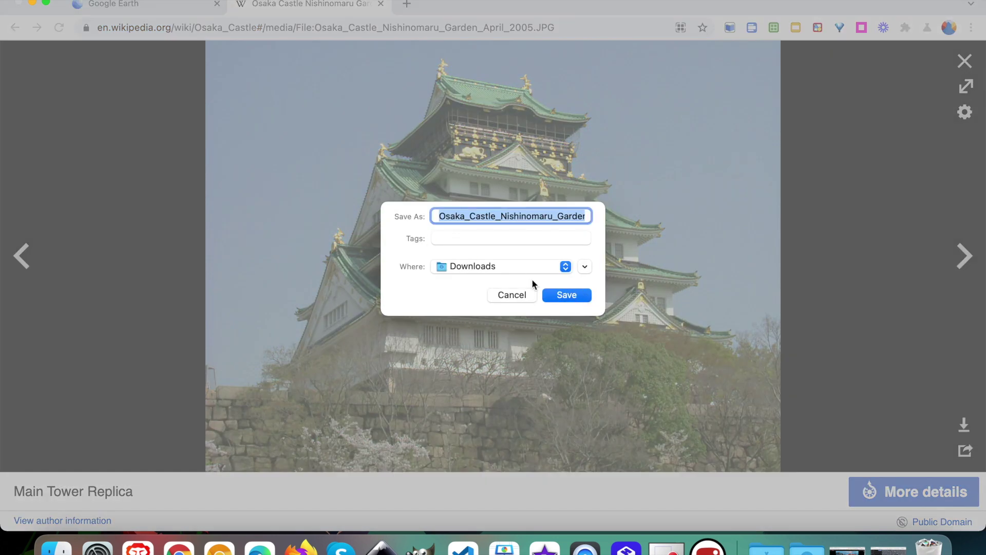
click(500, 266)
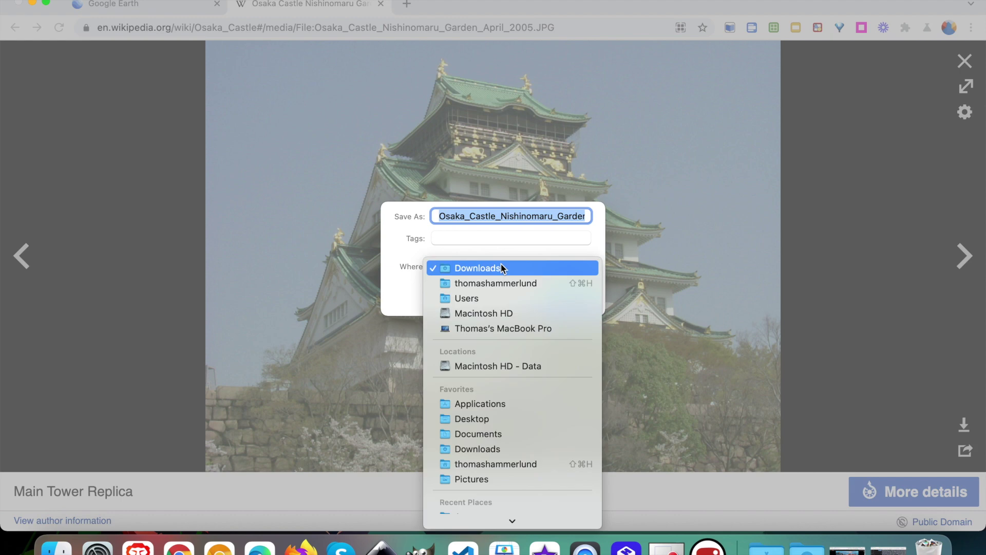
click(511, 420)
click(567, 296)
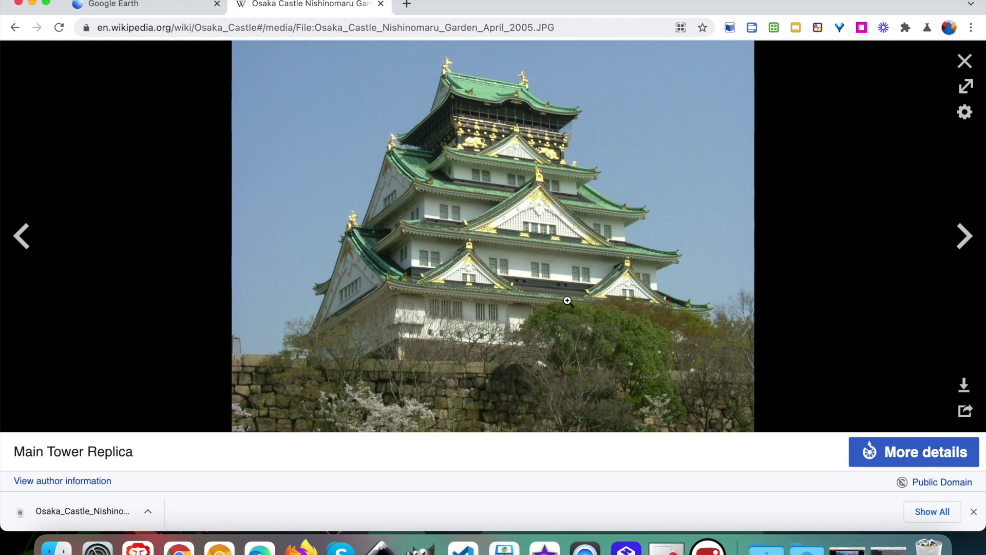
click(98, 5)
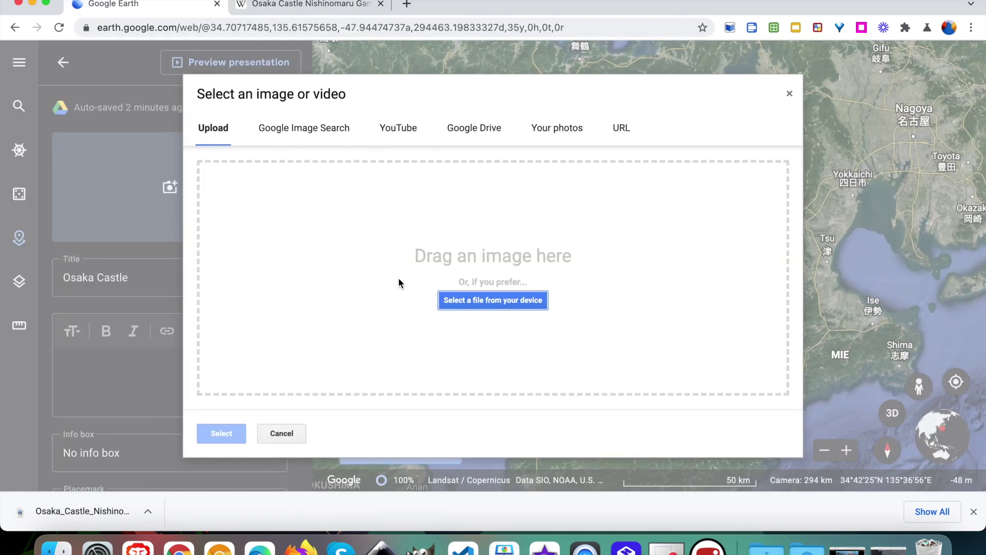
- Upload Osaka_Castle_Nishinomaru_Garden_April_2005.JPG from the Desktop as the Osaka Castle placemark's image
click(466, 302)
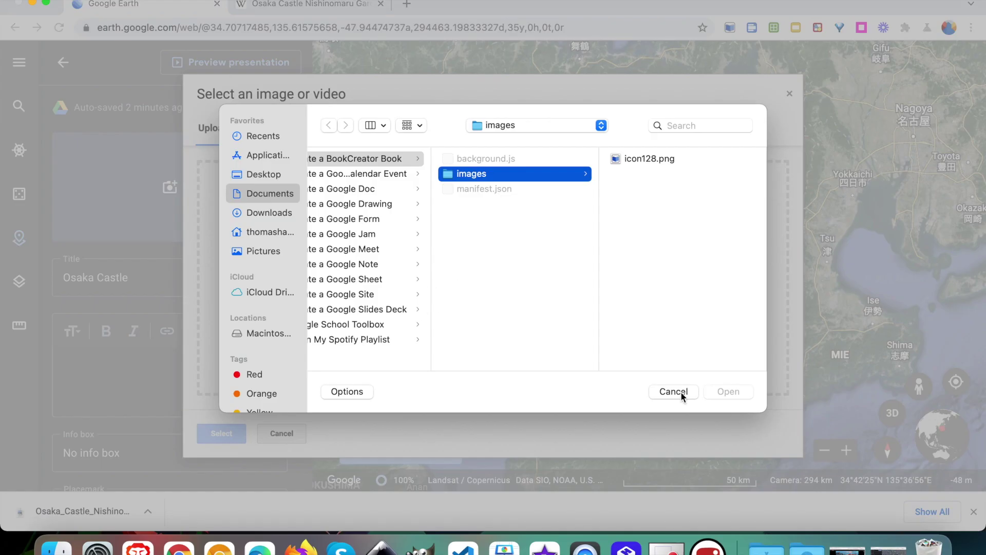
click(673, 392)
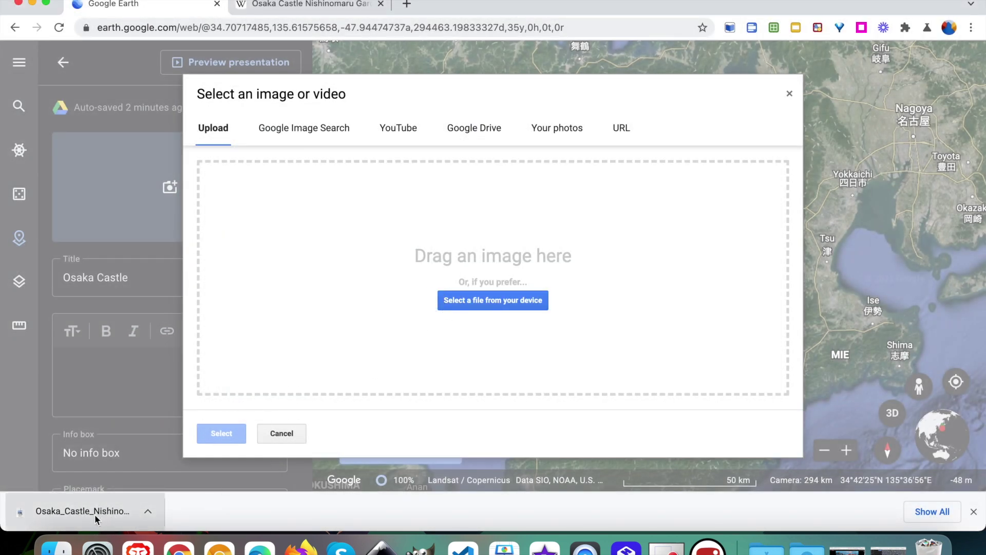
drag(95, 518, 320, 334)
click(497, 302)
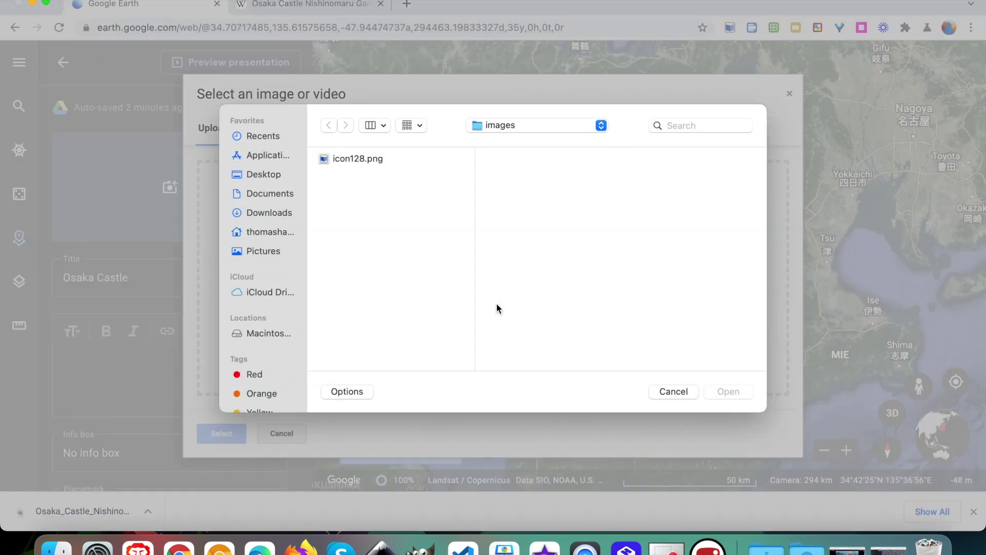
click(268, 173)
scroll(395, 286, down, 15)
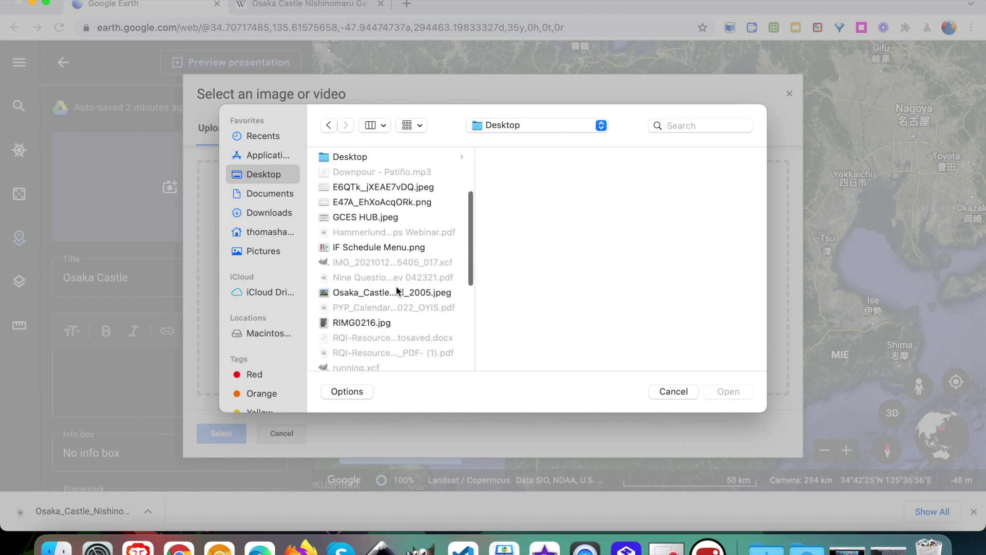
scroll(395, 286, up, 10)
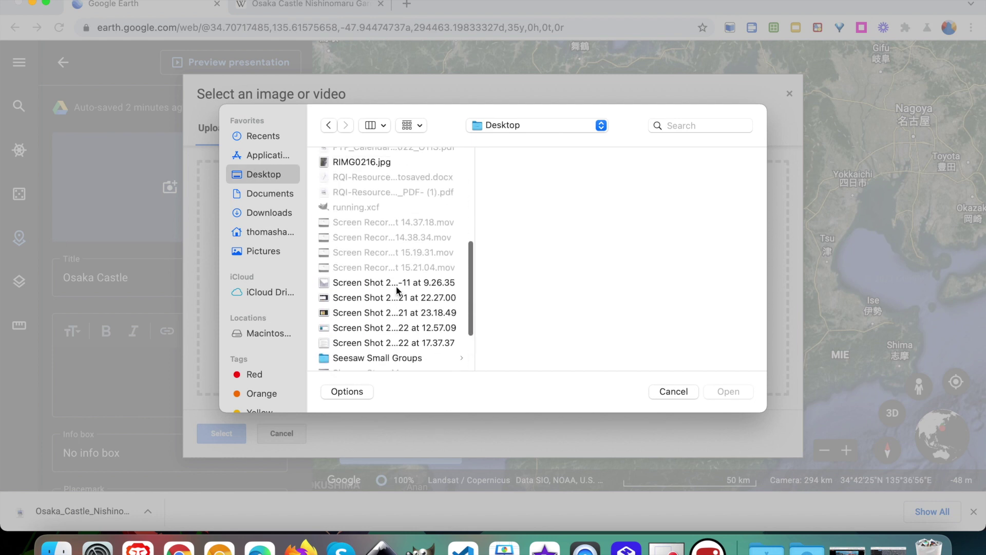
click(396, 257)
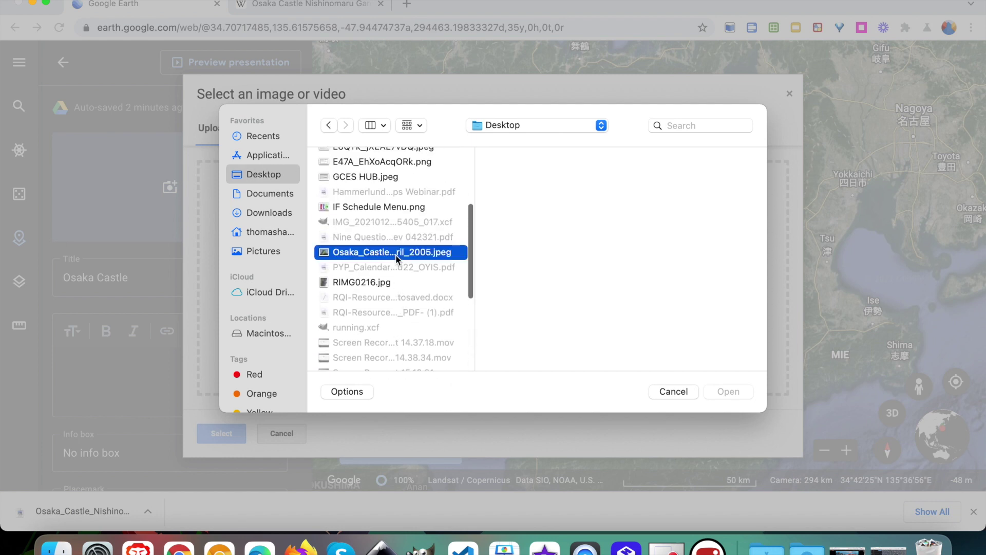
click(743, 391)
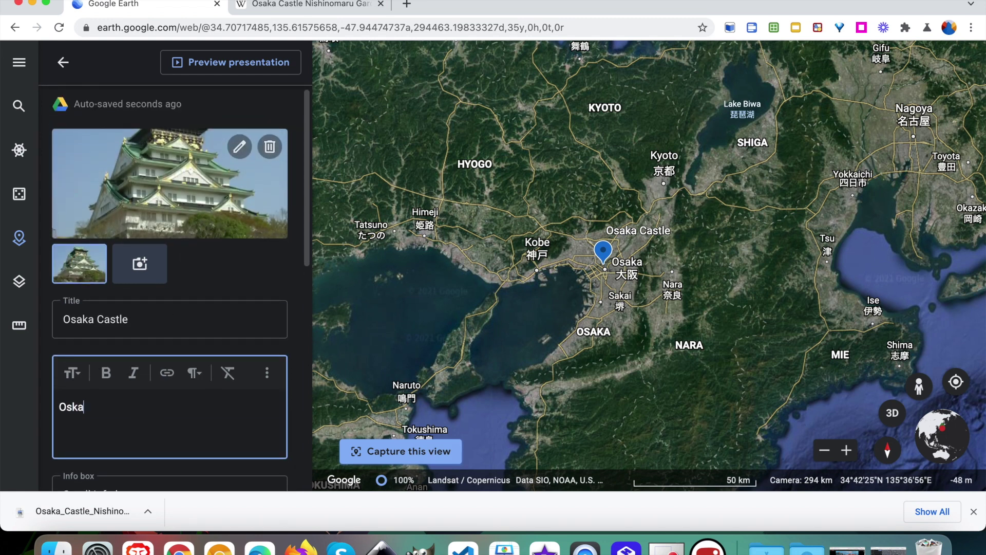
- Fix the 'Oska' typo and type a placeholder description covering the builder, date and interesting facts
key(BackSpace)
text(aka Castle was built by .... in ....)
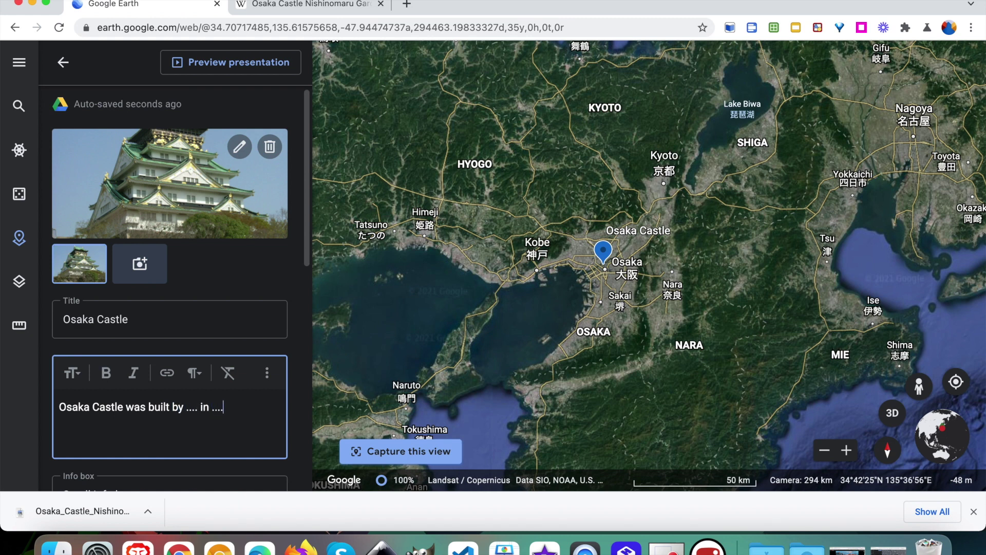
text(ome interesting fac)
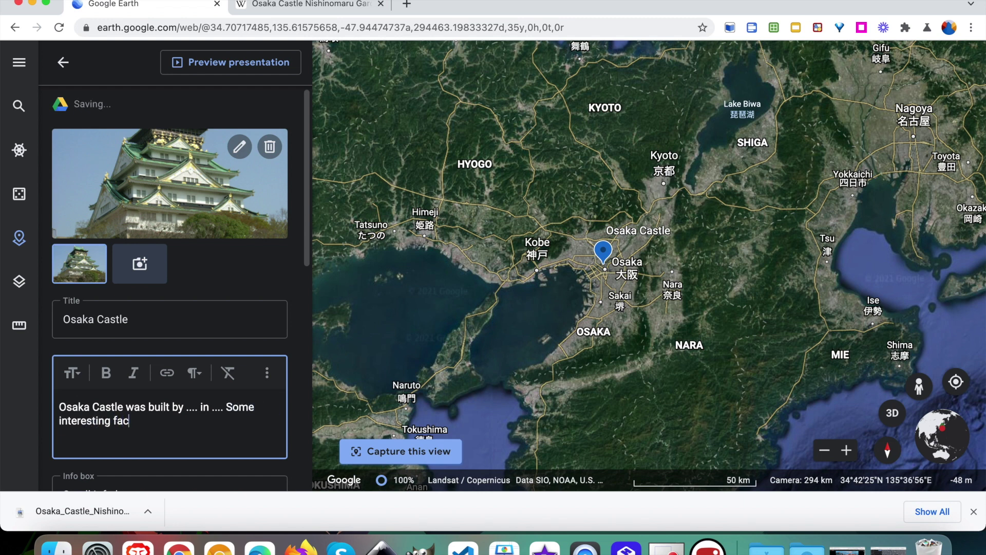
text(ts about it a)
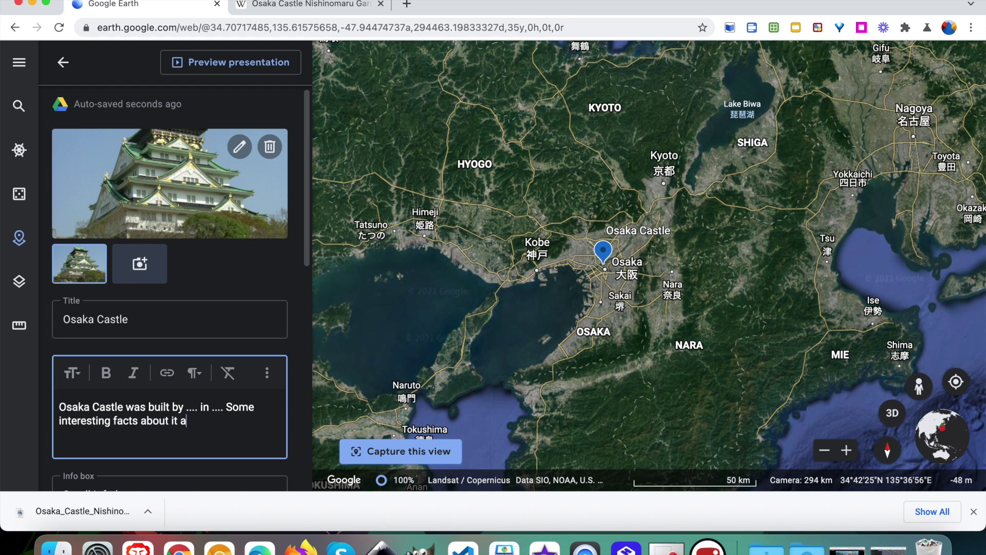
text(re that ..)
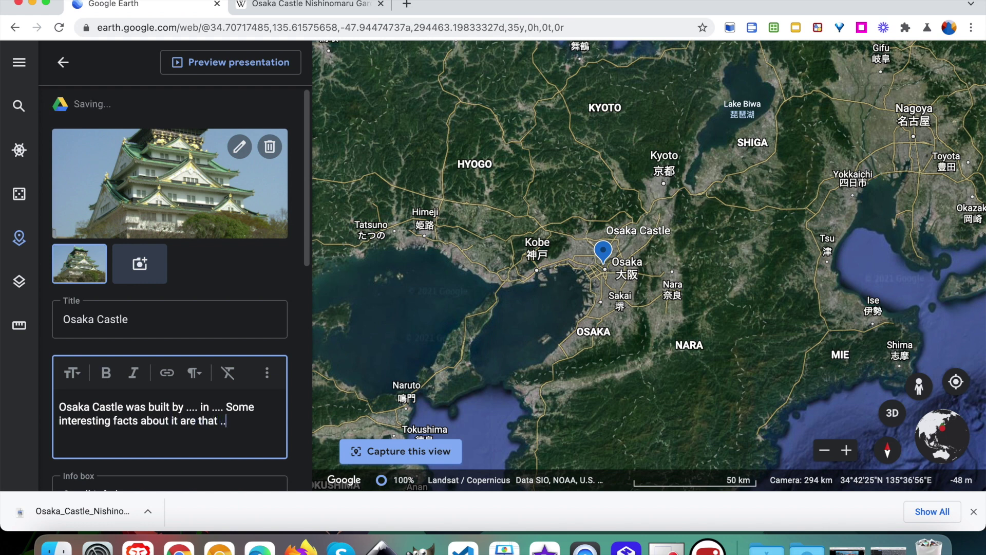
text(..)
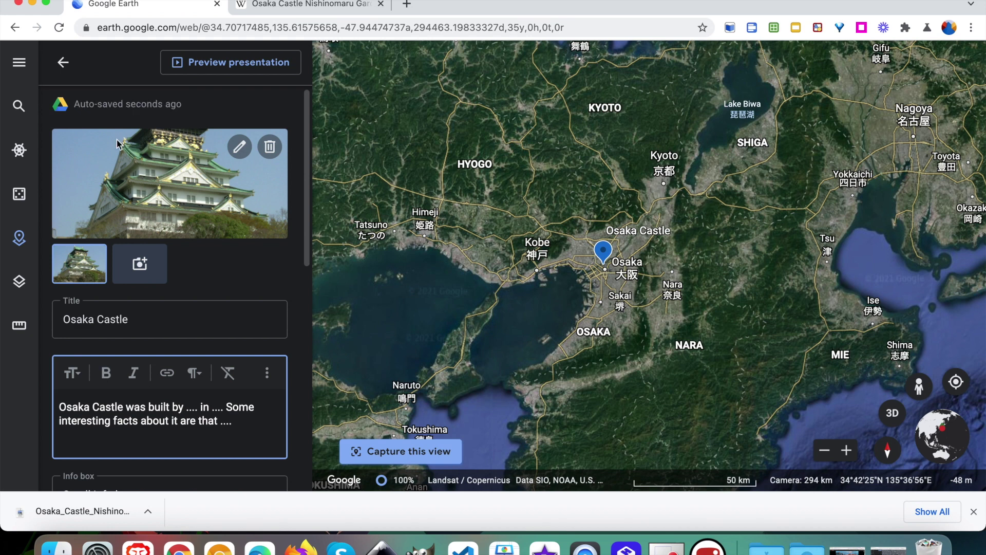
scroll(180, 278, down, 3)
scroll(180, 279, up, 3)
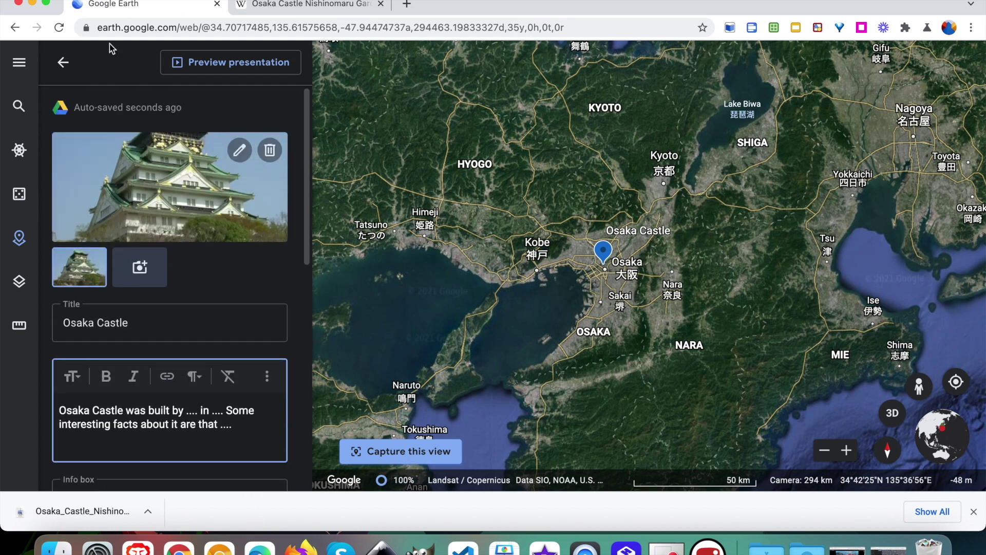
click(64, 62)
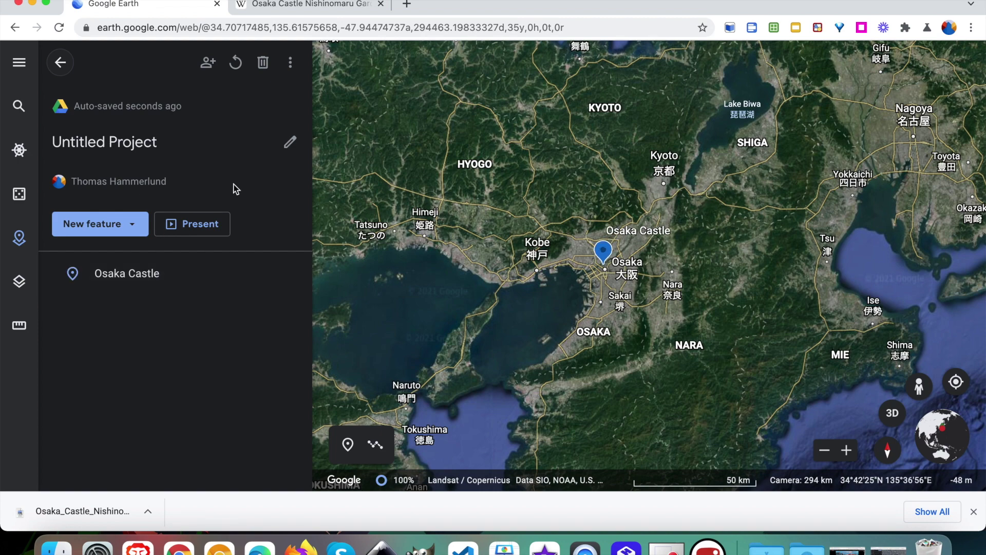
- Present the project, then select the Osaka Castle card's title and highlight its description
click(195, 229)
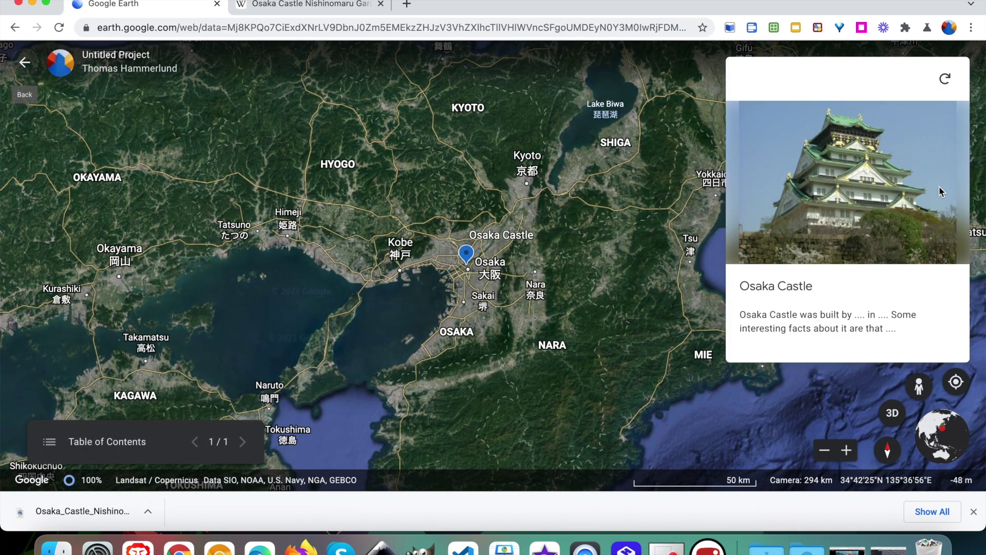
triple_click(758, 285)
click(759, 285)
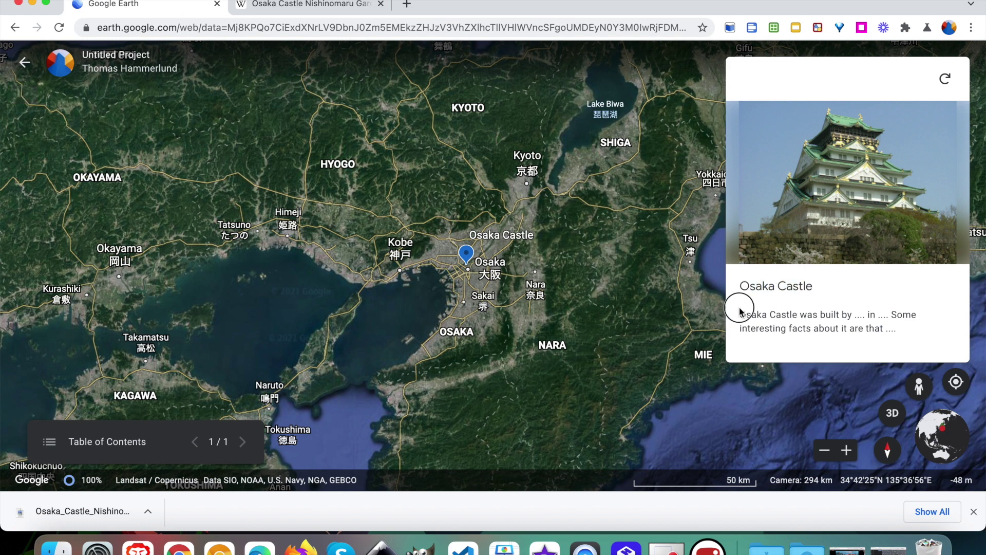
drag(740, 311, 920, 348)
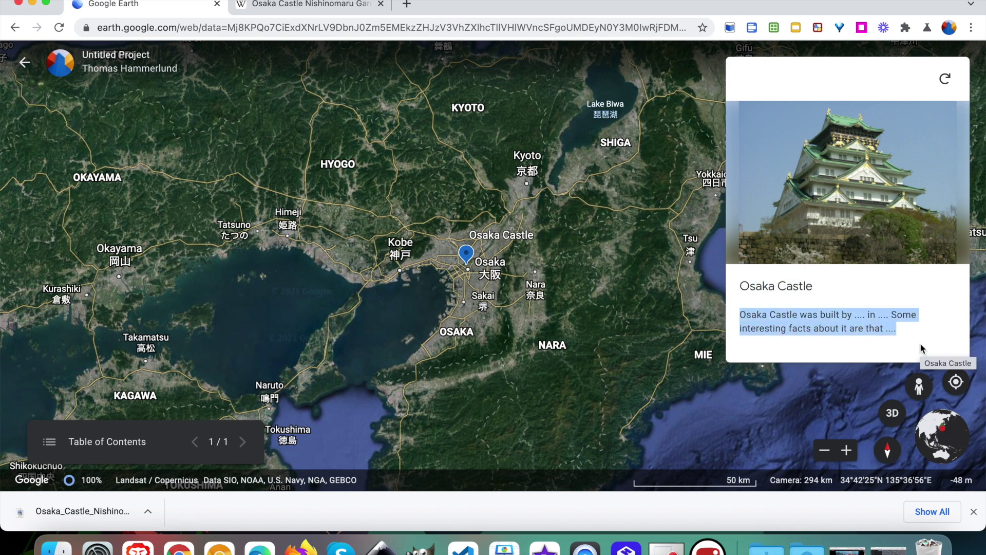